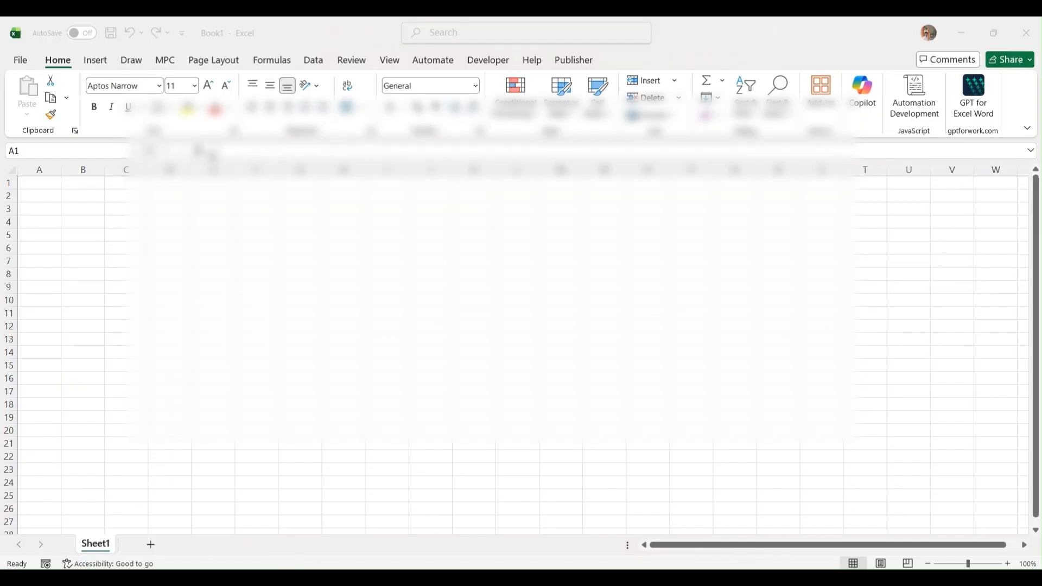
# Step: Save the workbook on this PC in the Documents folder as DEMO in Excel 97-2003 Workbook (*.xls) format
pyautogui.click(22, 63)
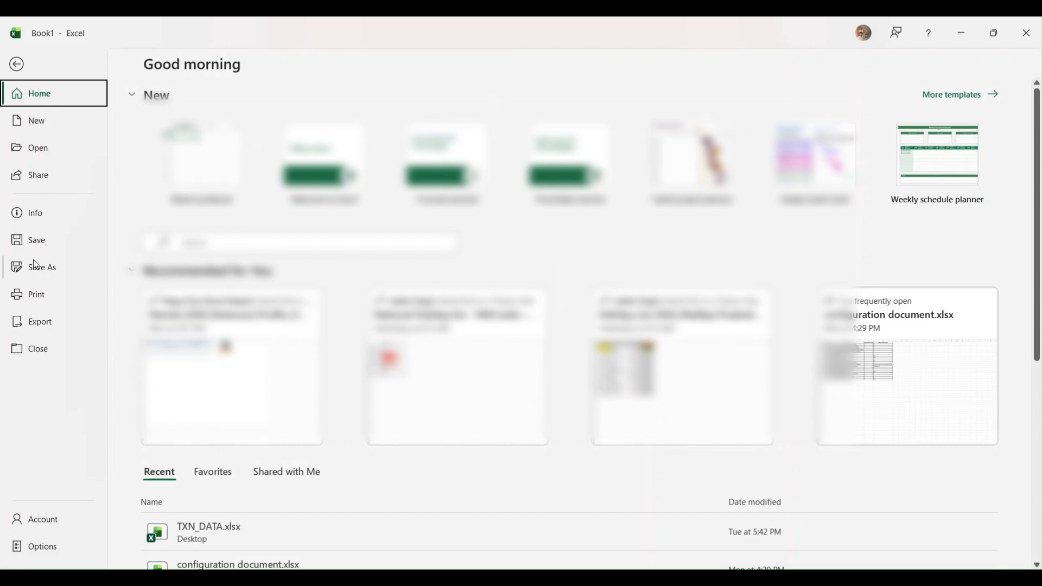
pyautogui.click(37, 274)
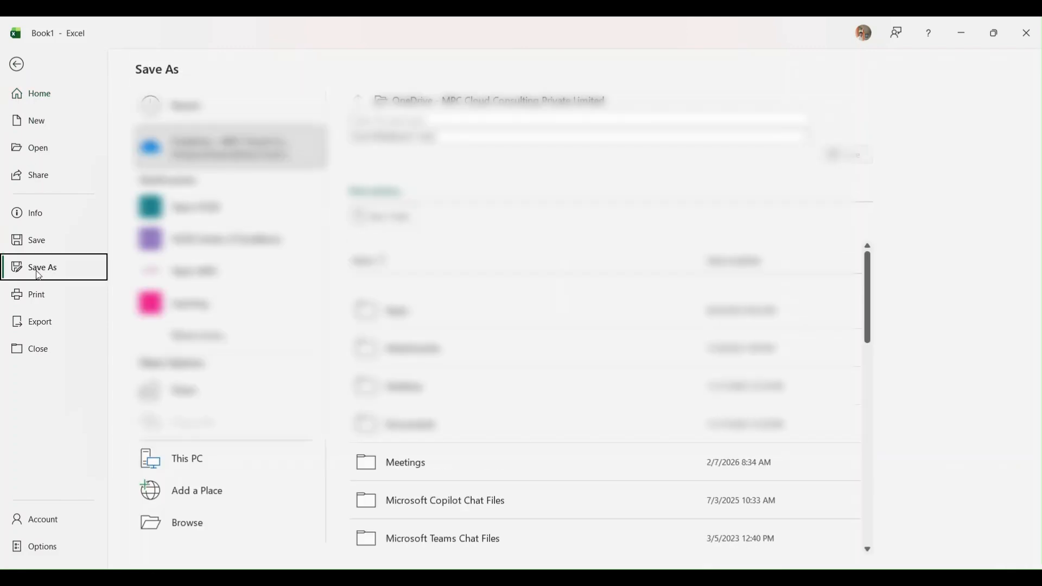
pyautogui.click(187, 467)
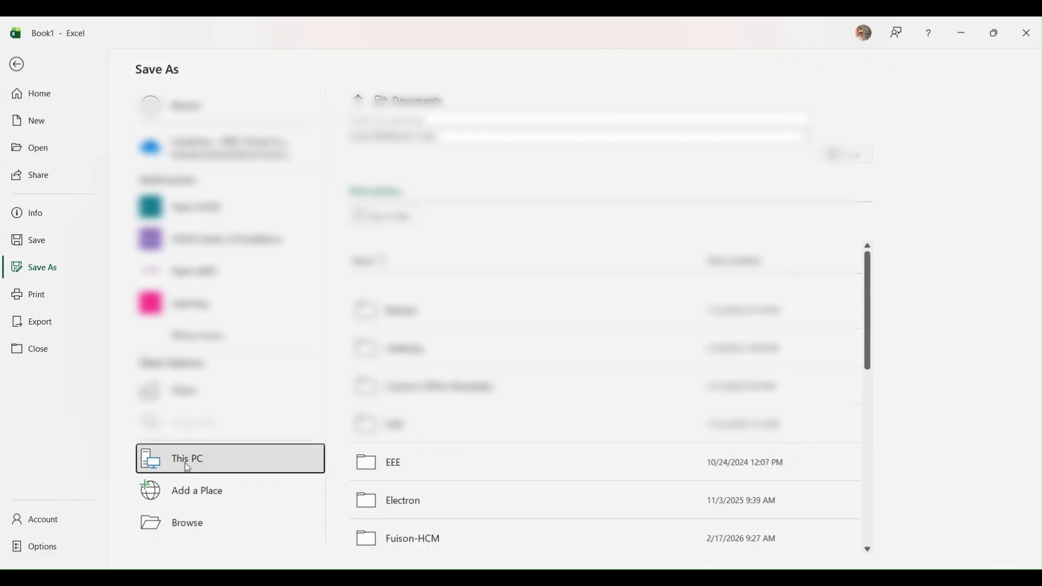
pyautogui.click(187, 468)
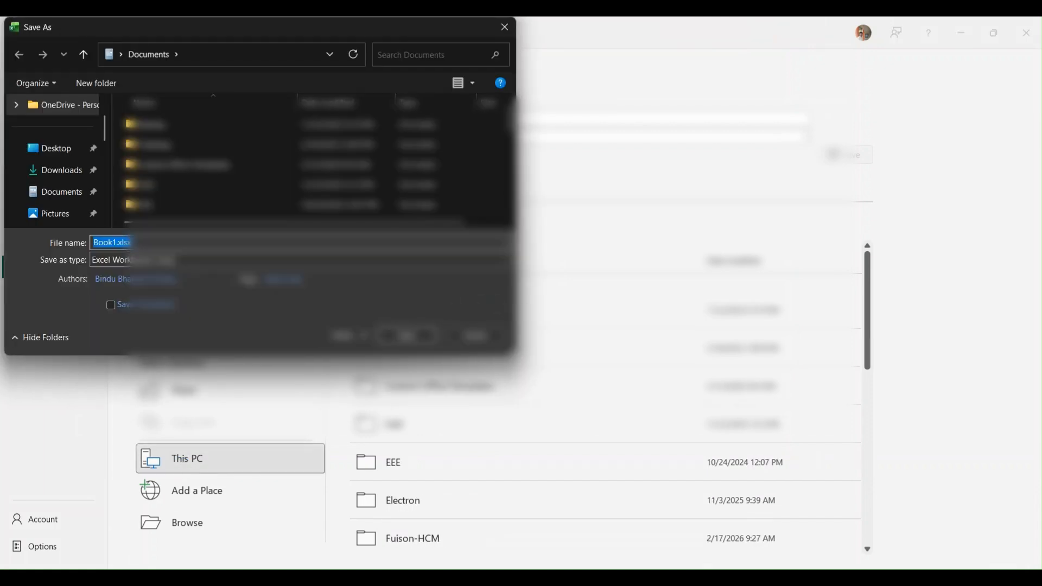
pyautogui.click(118, 240)
pyautogui.moveTo(117, 241); pyautogui.dragTo(90, 244)
pyautogui.write('DEMO')
pyautogui.click(131, 265)
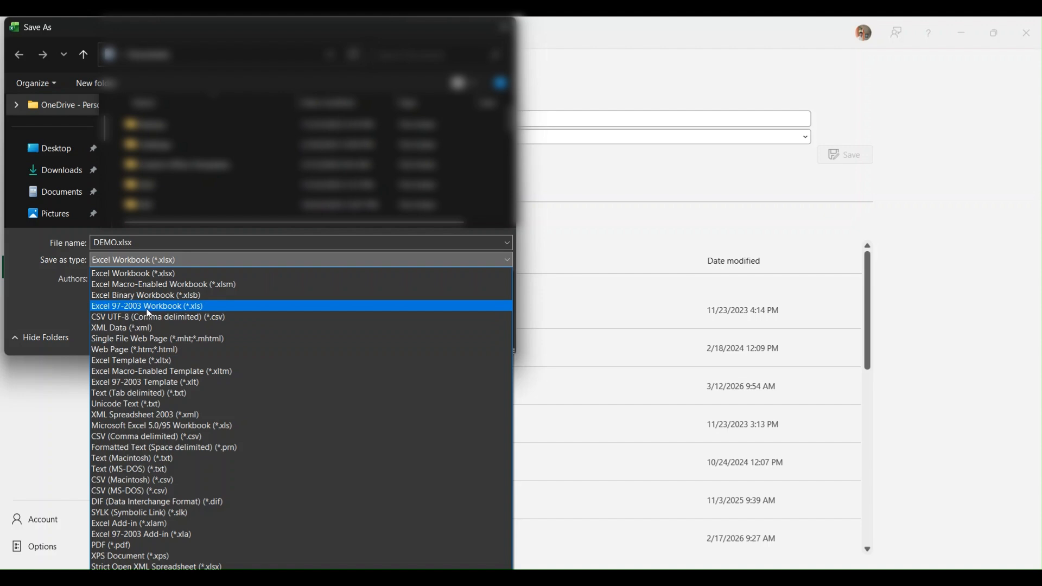
pyautogui.click(191, 307)
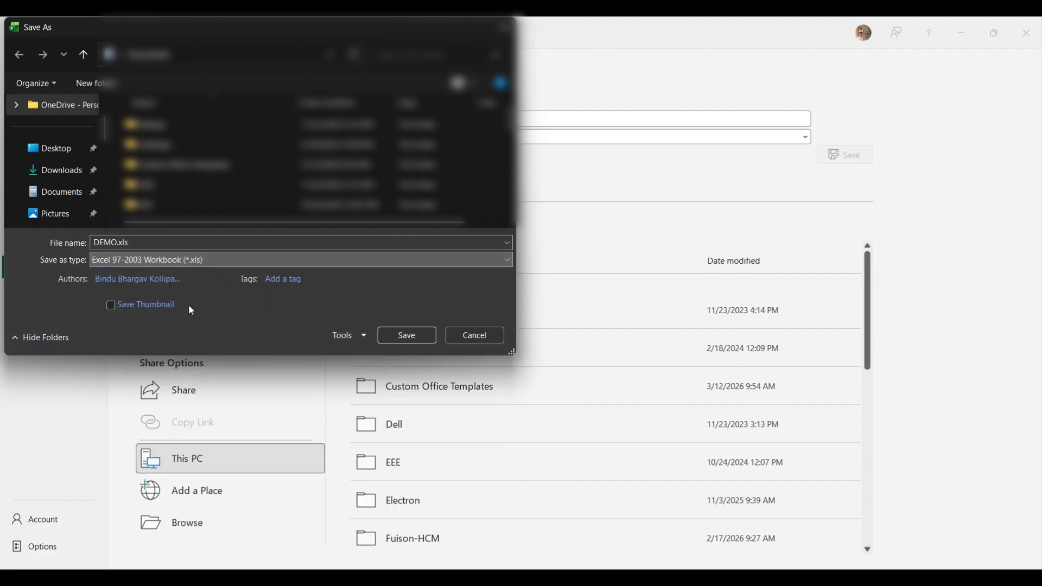
pyautogui.click(428, 336)
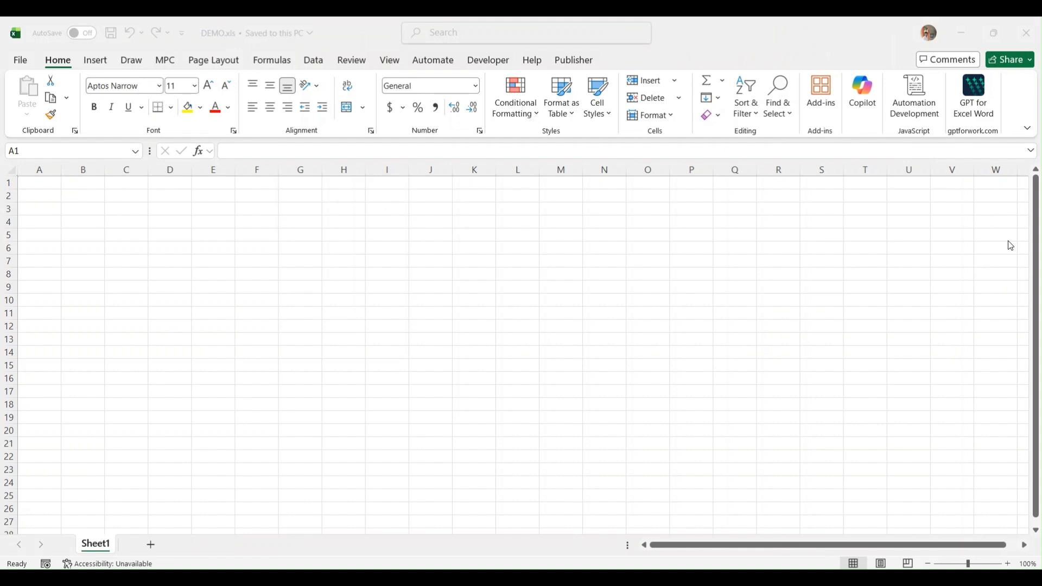
# Step: Switch to the Oracle catalog in the browser, edit the Demo report and show the structure of its Person Details Data Model
pyautogui.click(966, 28)
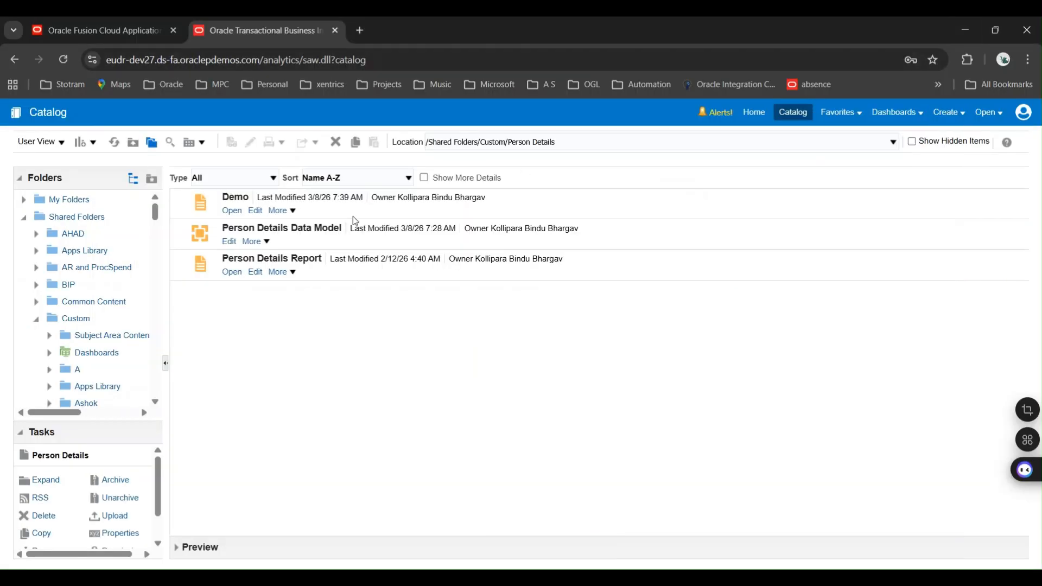
pyautogui.click(261, 212)
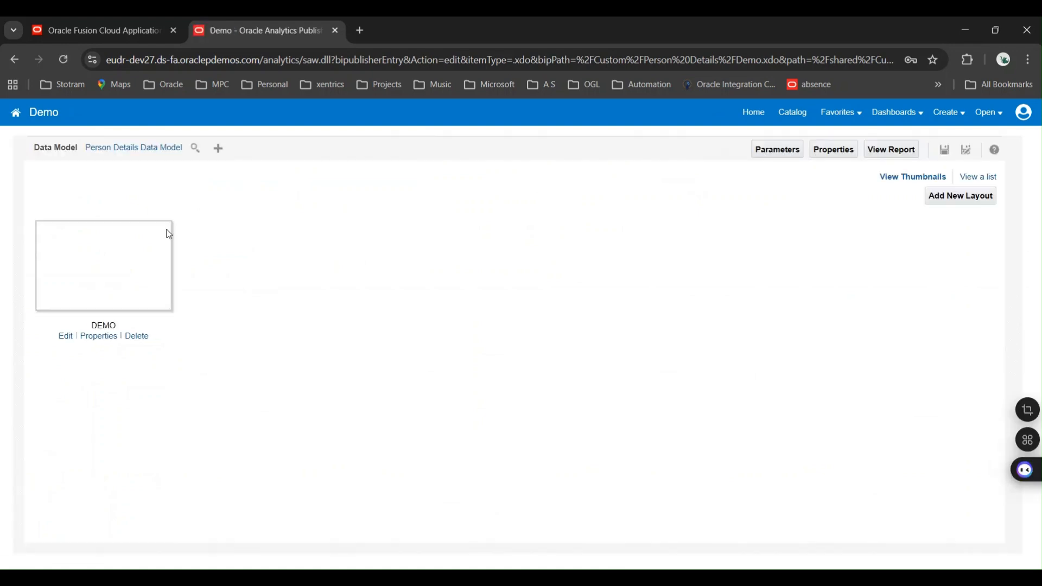
pyautogui.click(133, 150)
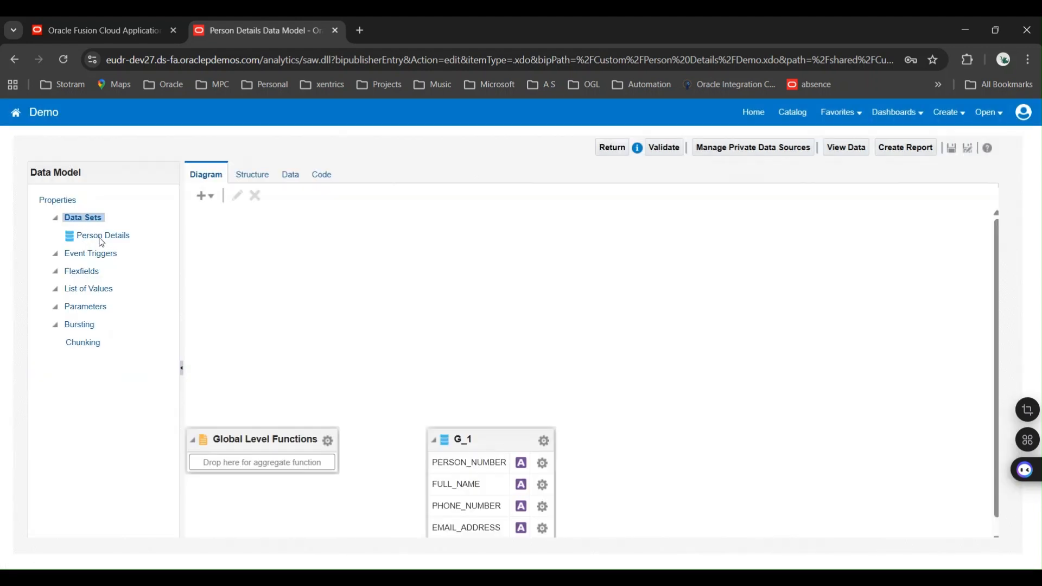
pyautogui.click(265, 177)
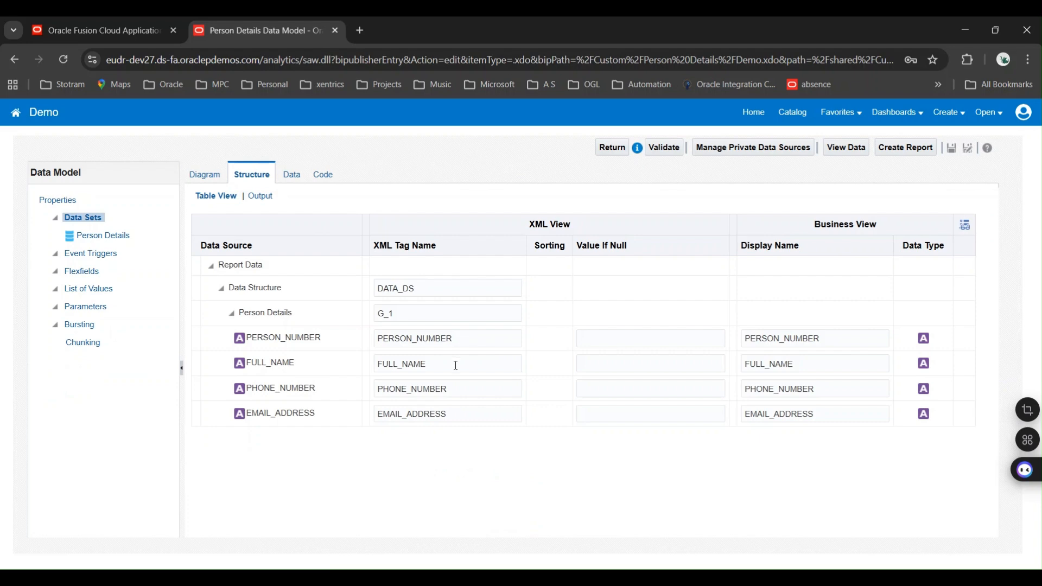
# Step: Switch to the DEMO workbook in Excel and enter the headers Person Number in A1 and Full Name in B1
pyautogui.click(543, 578)
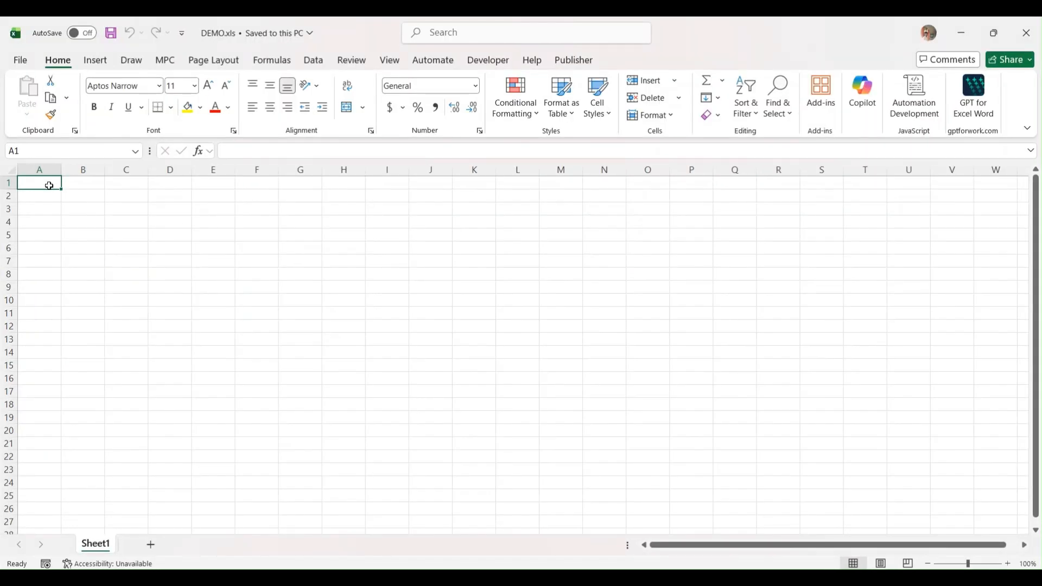
pyautogui.write('Person Number')
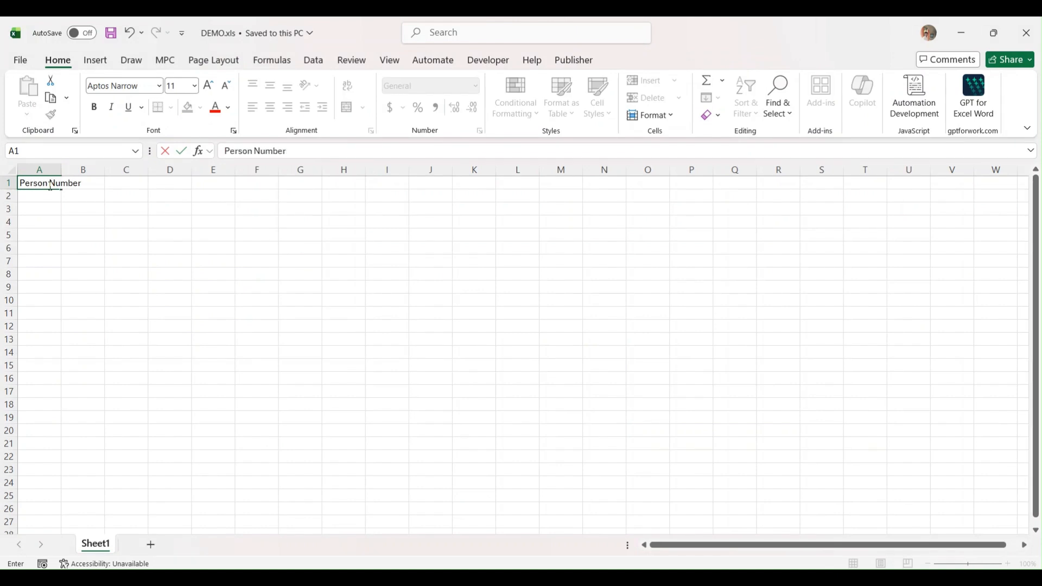
pyautogui.press('Tab')
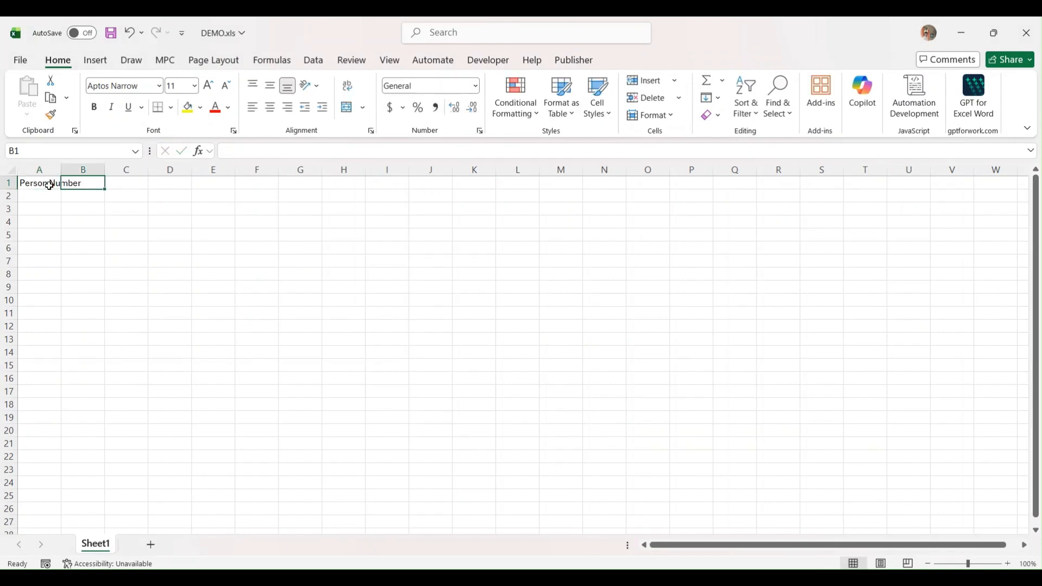
pyautogui.hotkey('alt', 'Tab')
pyautogui.hotkey('alt', 'Tab')
pyautogui.write('Full Name')
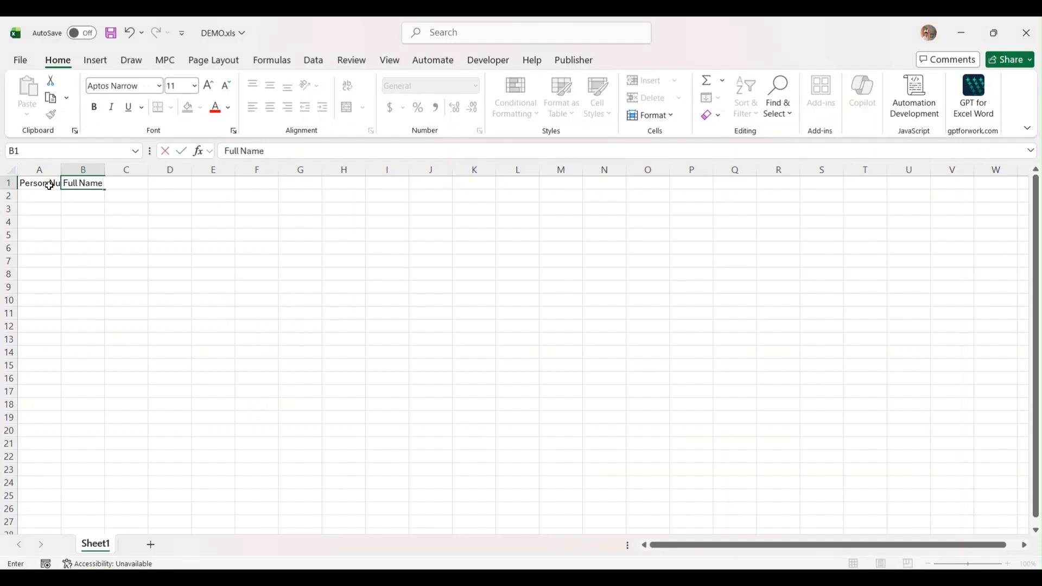
pyautogui.press('Tab')
# Step: Check the remaining data model fields in the browser and enter the headers Phone Number in C1 and Email Address in D1
pyautogui.hotkey('alt', 'Tab')
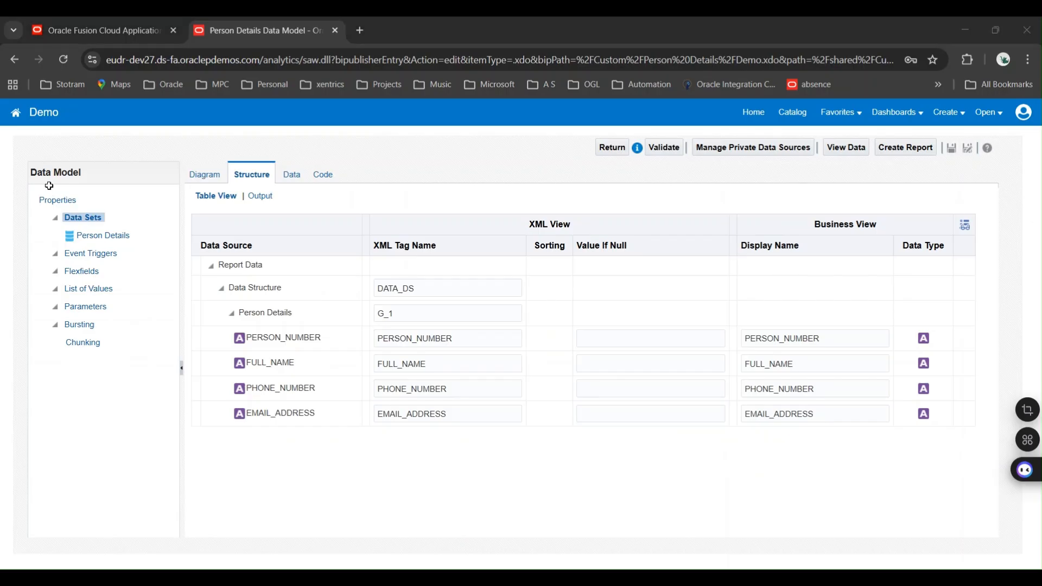
pyautogui.hotkey('alt', 'Tab')
pyautogui.write('Phone Number')
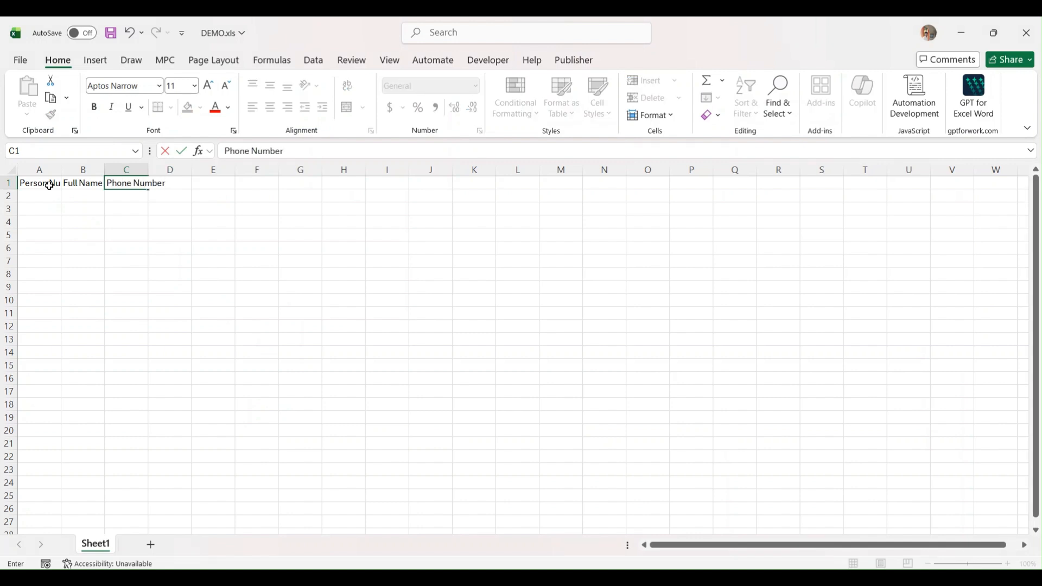
pyautogui.press('Tab')
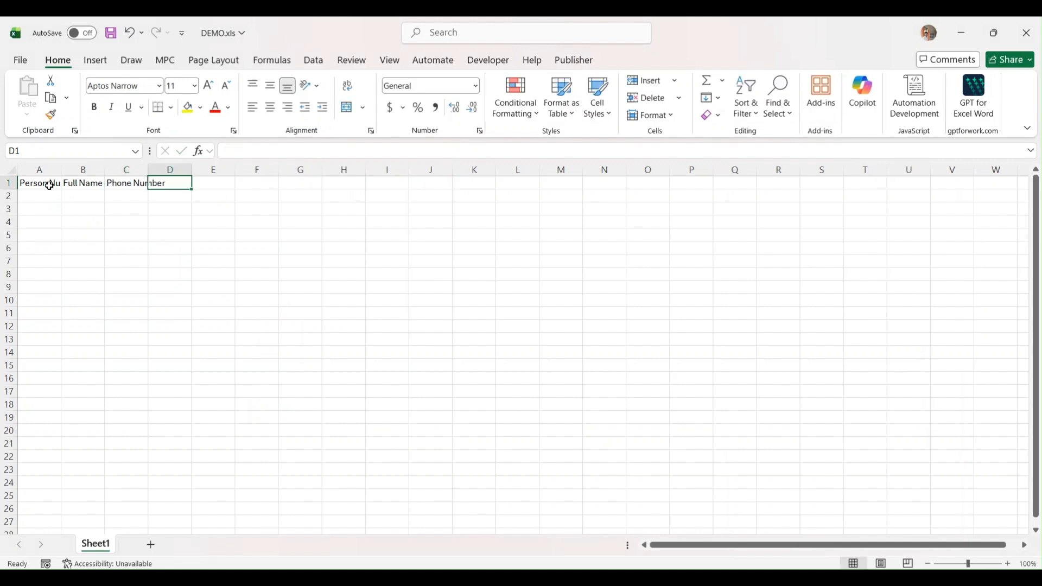
pyautogui.hotkey('alt', 'Tab')
pyautogui.hotkey('alt', 'Tab')
pyautogui.write('E')
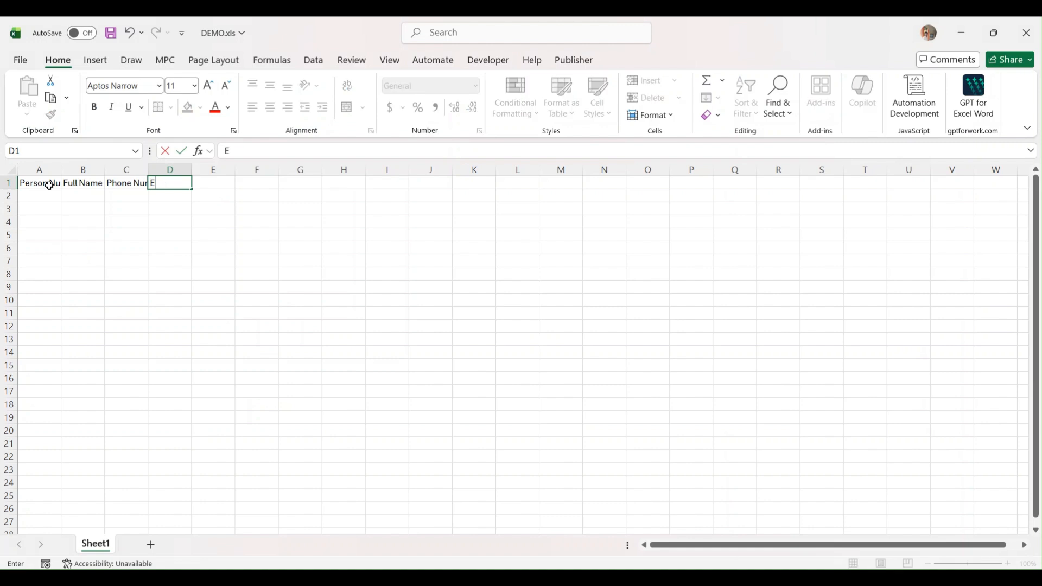
pyautogui.write('mail Address4')
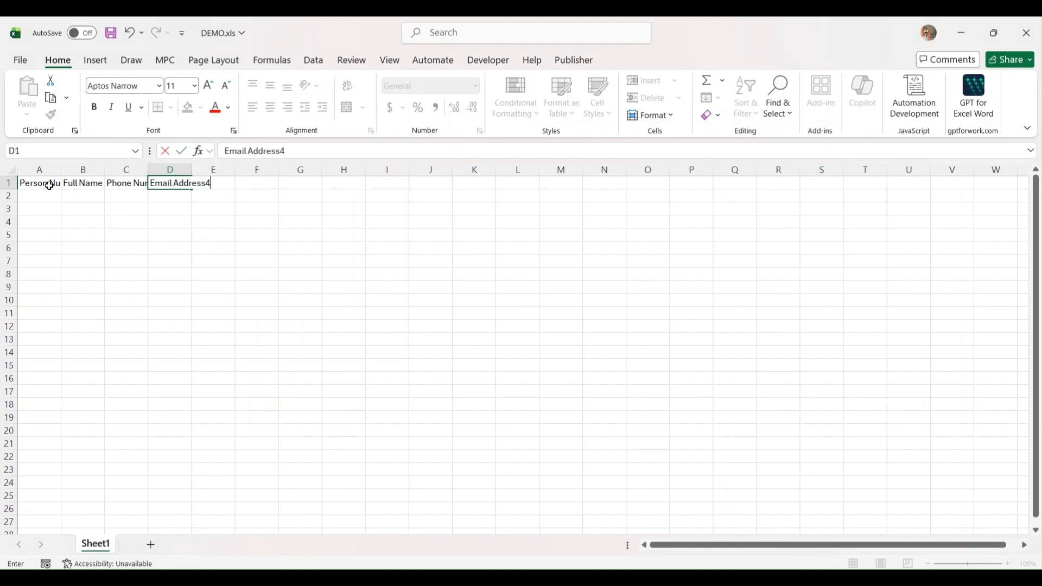
pyautogui.press('BackSpace')
pyautogui.press('Return')
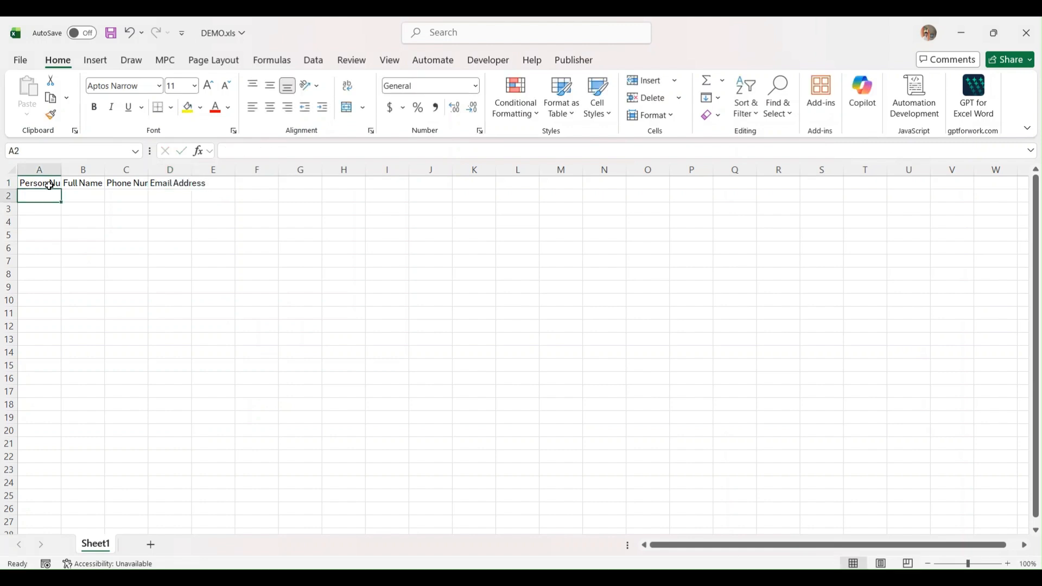
# Step: Autofit all column widths and format the header cells A1:D1 with a medium blue fill and white text
pyautogui.click(11, 168)
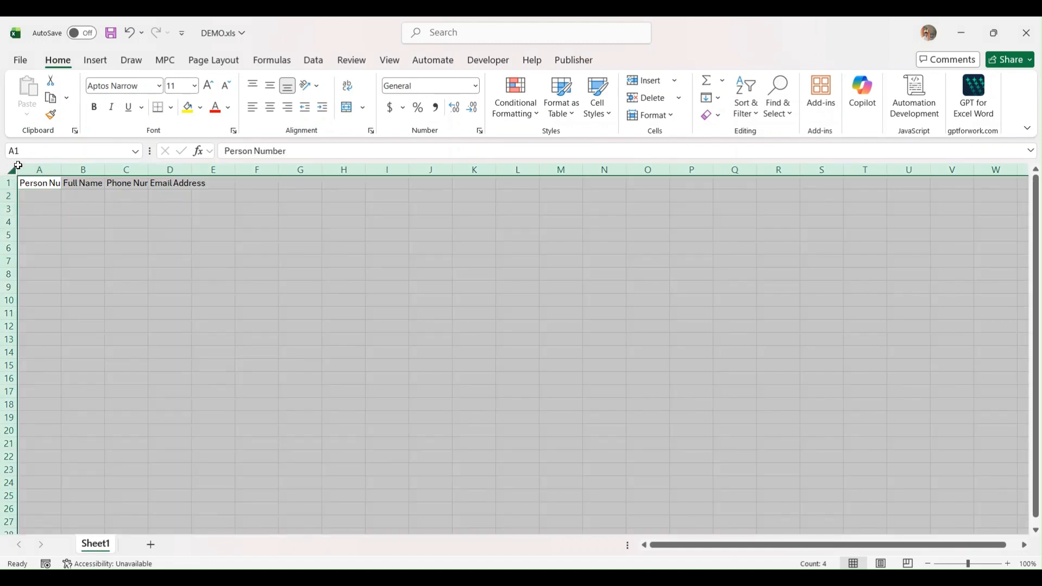
pyautogui.doubleClick(60, 170)
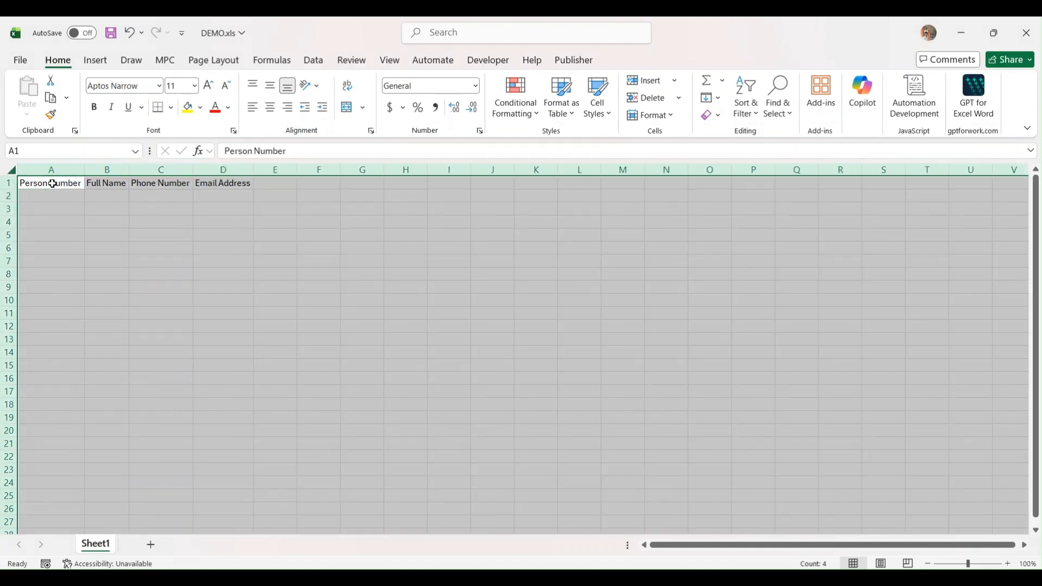
pyautogui.click(51, 183)
pyautogui.moveTo(50, 184); pyautogui.dragTo(232, 184)
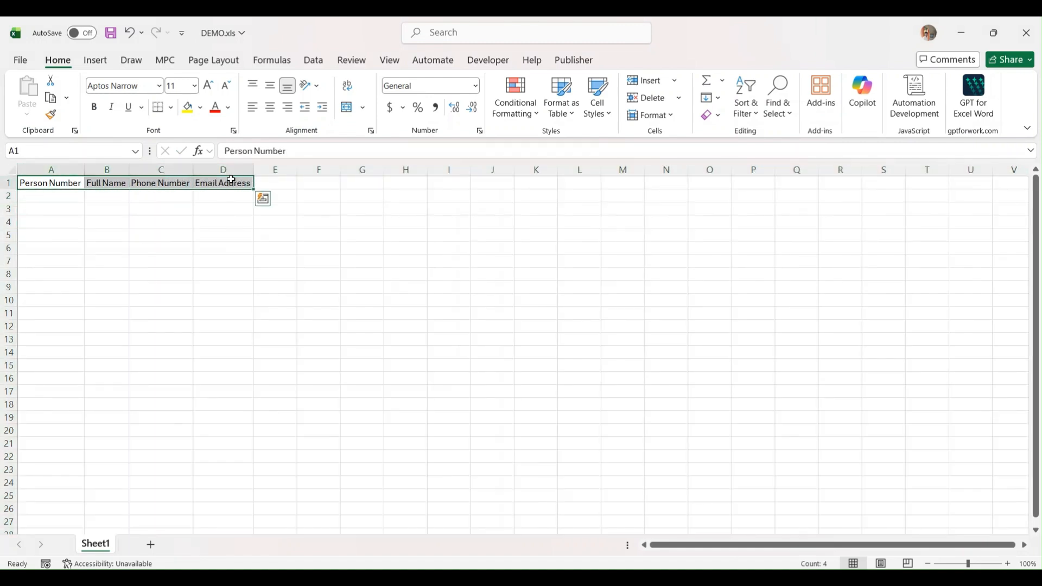
pyautogui.click(201, 108)
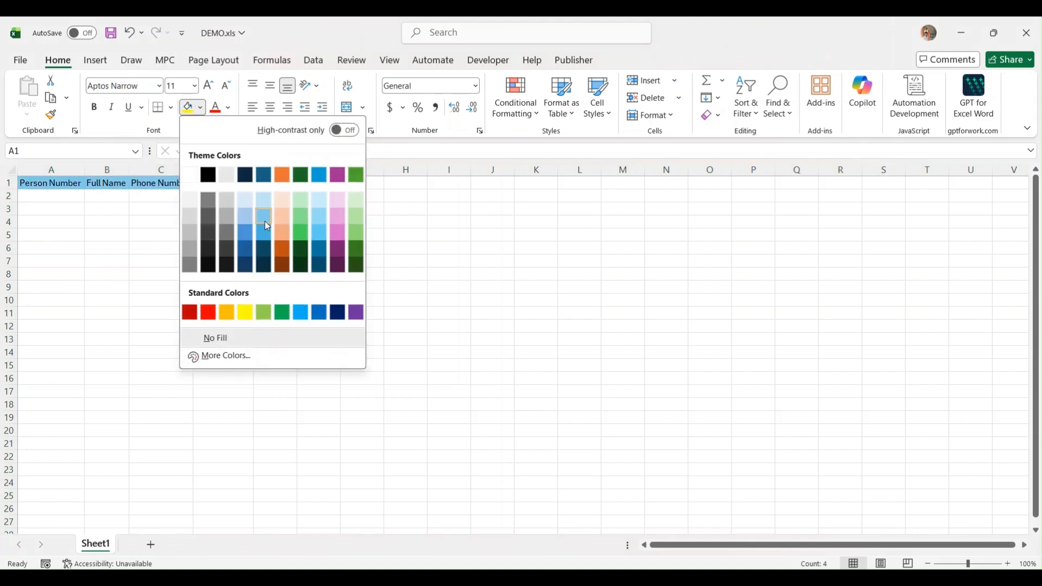
pyautogui.click(246, 232)
pyautogui.click(228, 108)
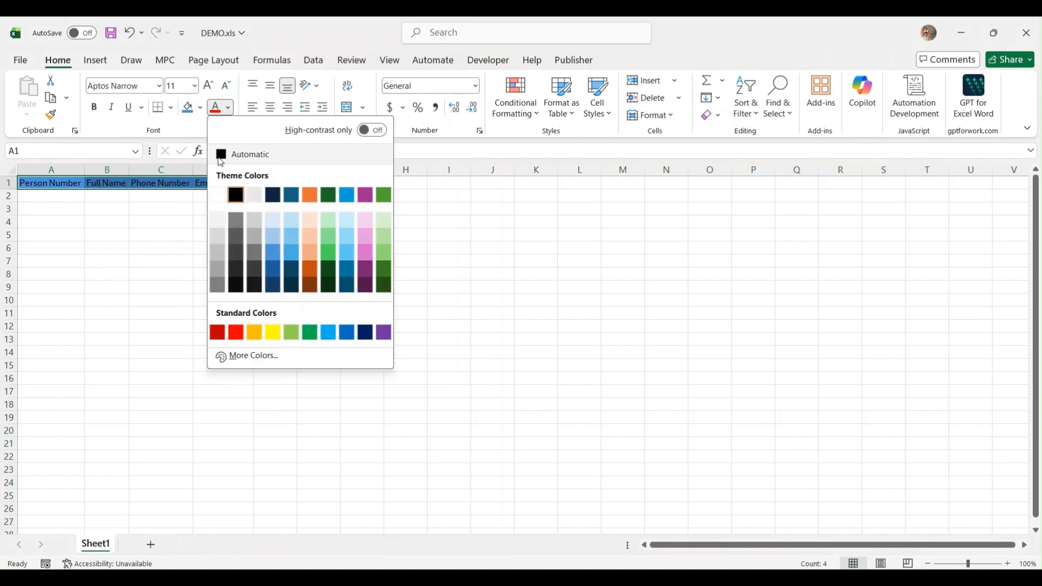
pyautogui.click(217, 198)
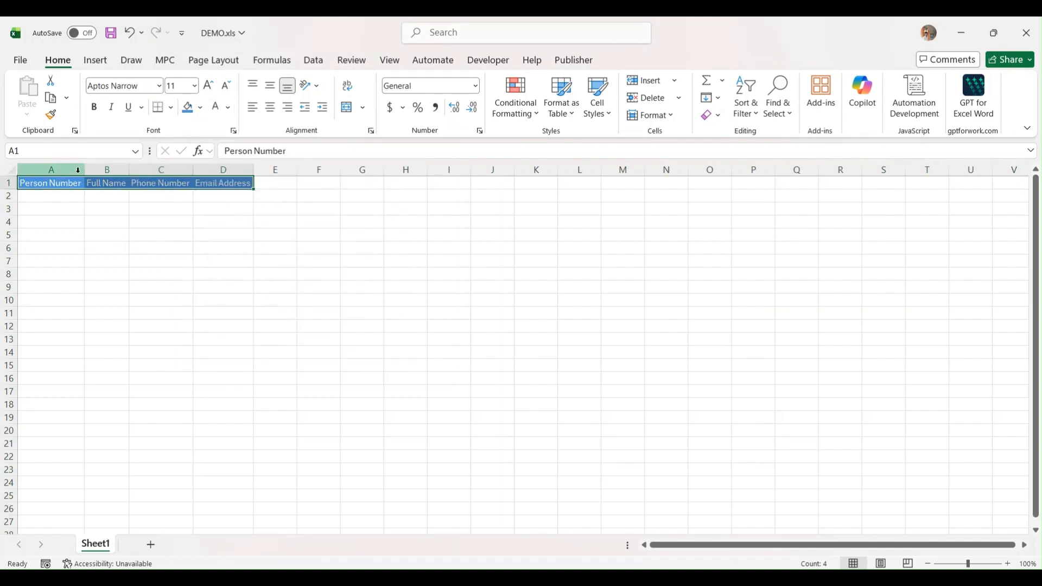
pyautogui.click(59, 198)
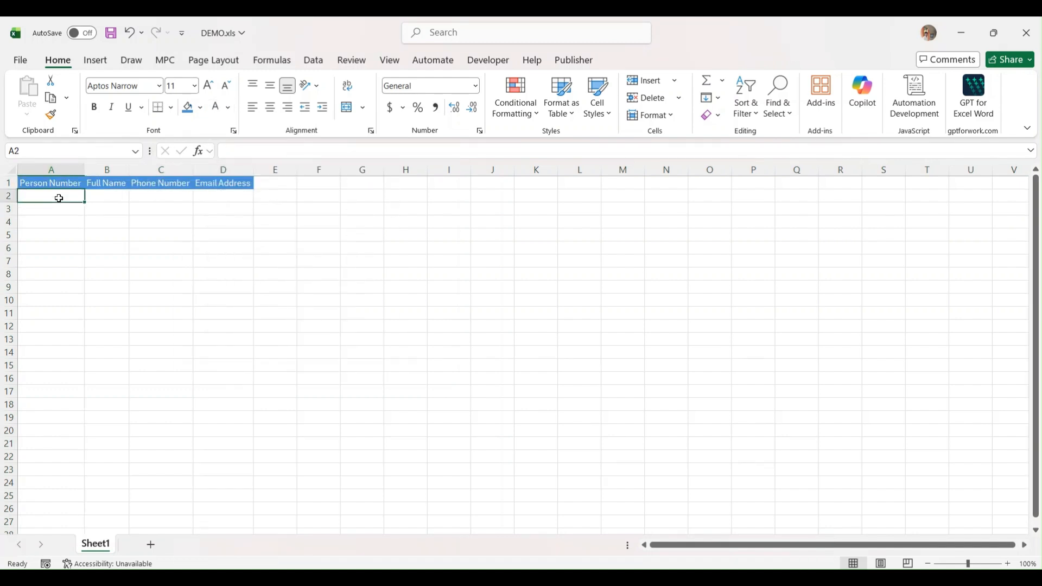
# Step: Rename Sheet1 as Person Details
pyautogui.rightClick(104, 546)
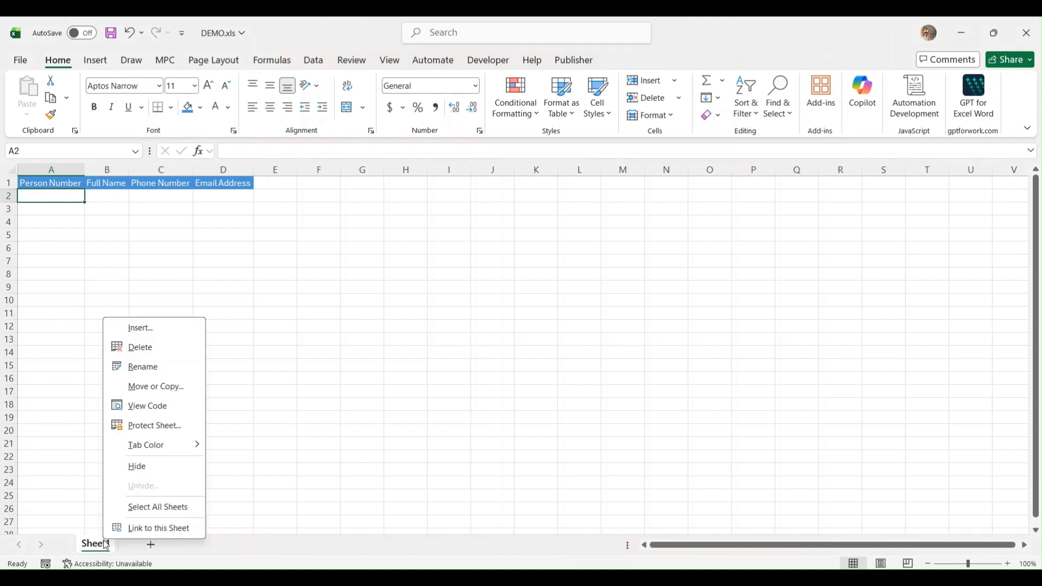
pyautogui.click(145, 365)
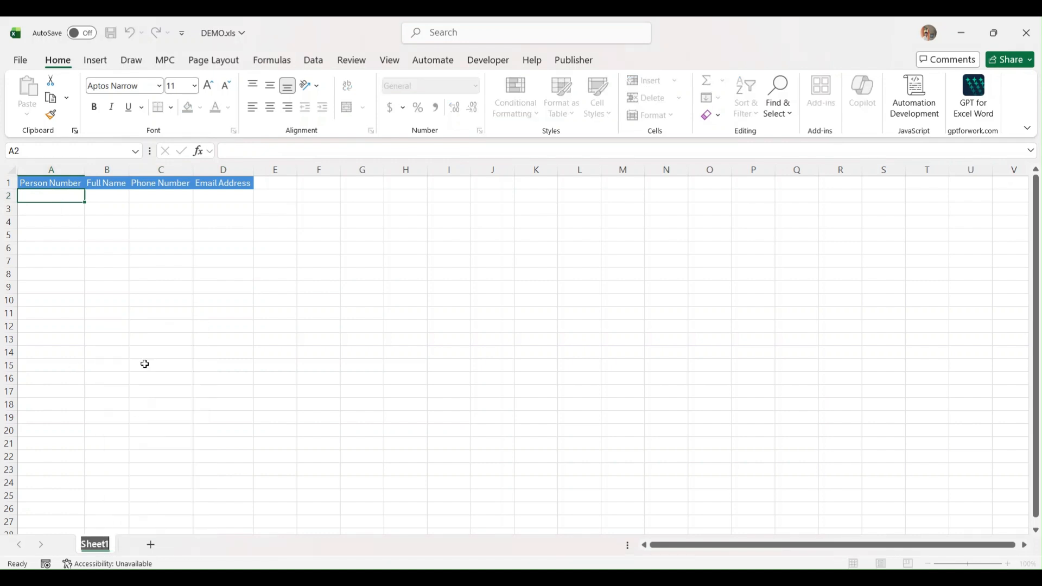
pyautogui.write('Person')
pyautogui.press('Return')
pyautogui.write('Details')
pyautogui.press('Return')
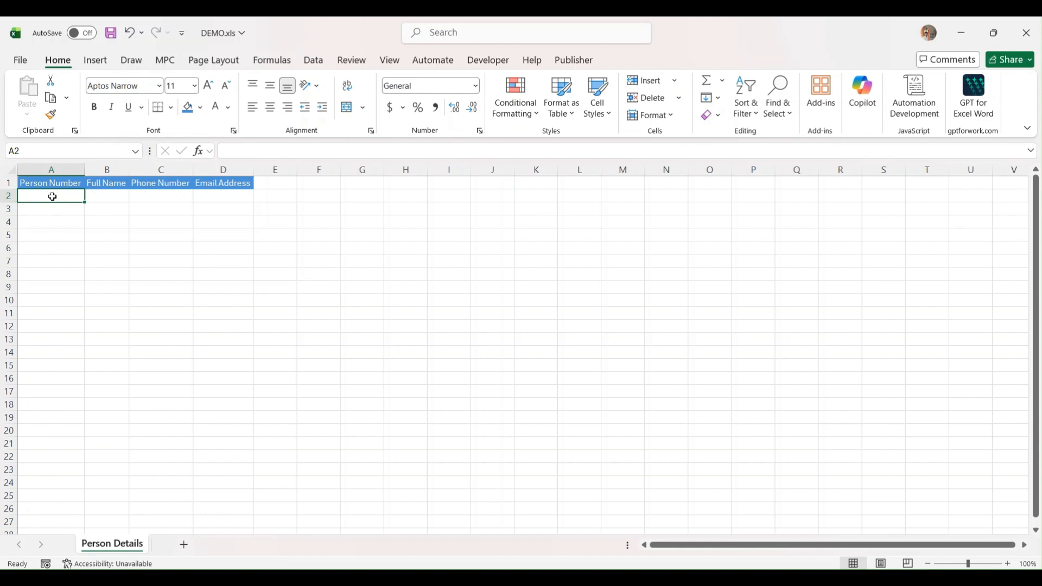
# Step: Copy the PERSON_NUMBER XML tag name from the data model structure in the browser and return to the workbook
pyautogui.hotkey('alt', 'Tab')
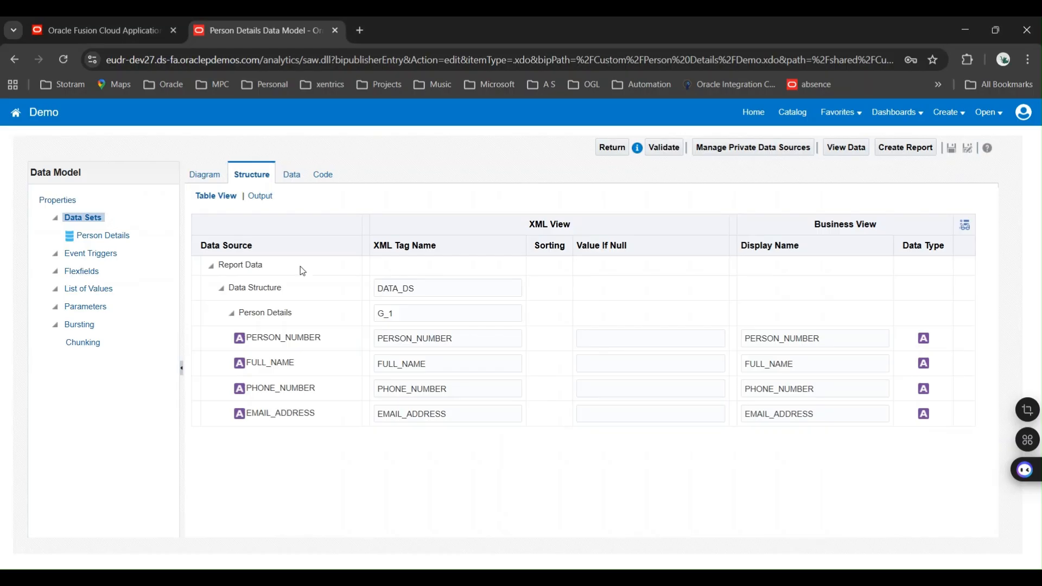
pyautogui.moveTo(465, 340); pyautogui.dragTo(360, 342)
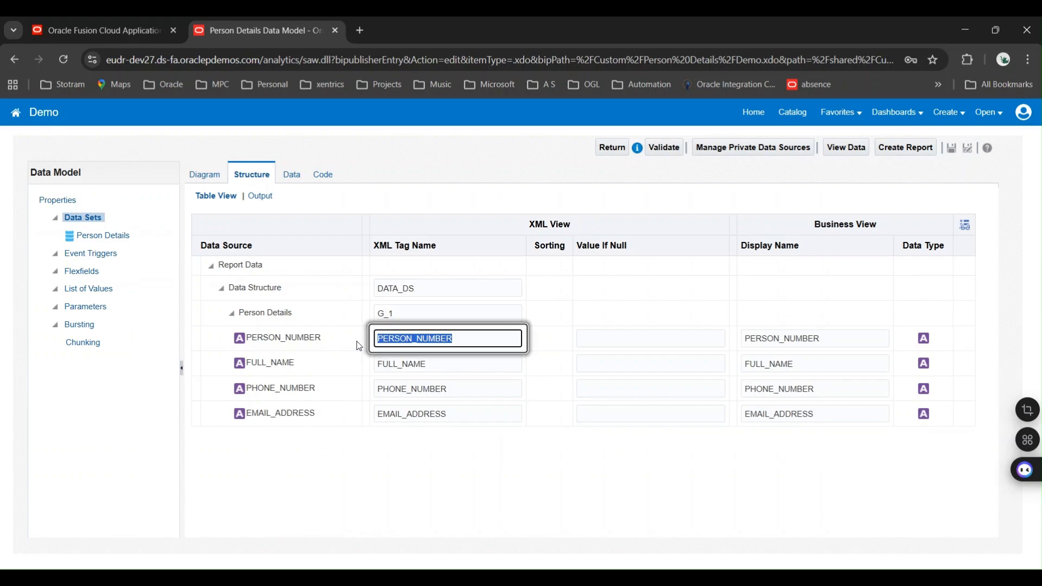
pyautogui.hotkey('alt', 'Tab')
pyautogui.click(85, 152)
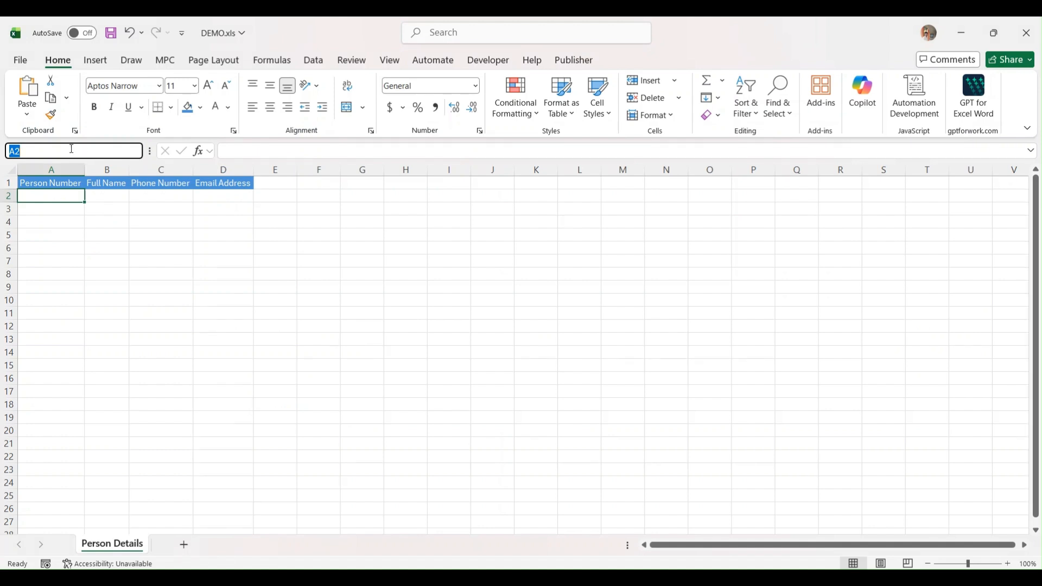
pyautogui.write('xdo')
pyautogui.press('BackSpace')
pyautogui.press('BackSpace')
pyautogui.press('BackSpace')
pyautogui.hotkey('alt', 'Tab')
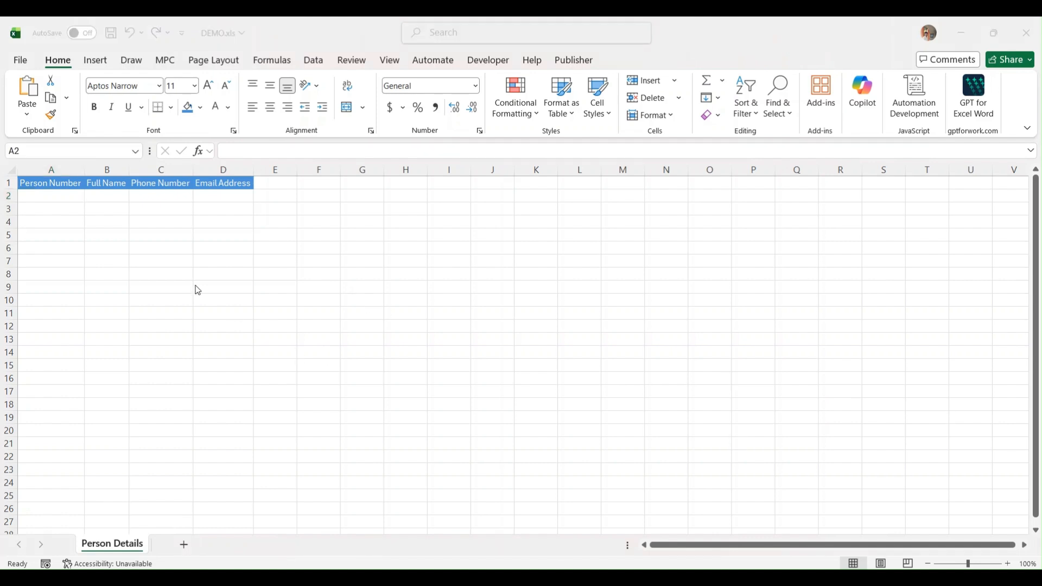
# Step: Assign the defined name XDO_?PERSON_NUMBER? to cell A2
pyautogui.click(61, 197)
pyautogui.click(76, 153)
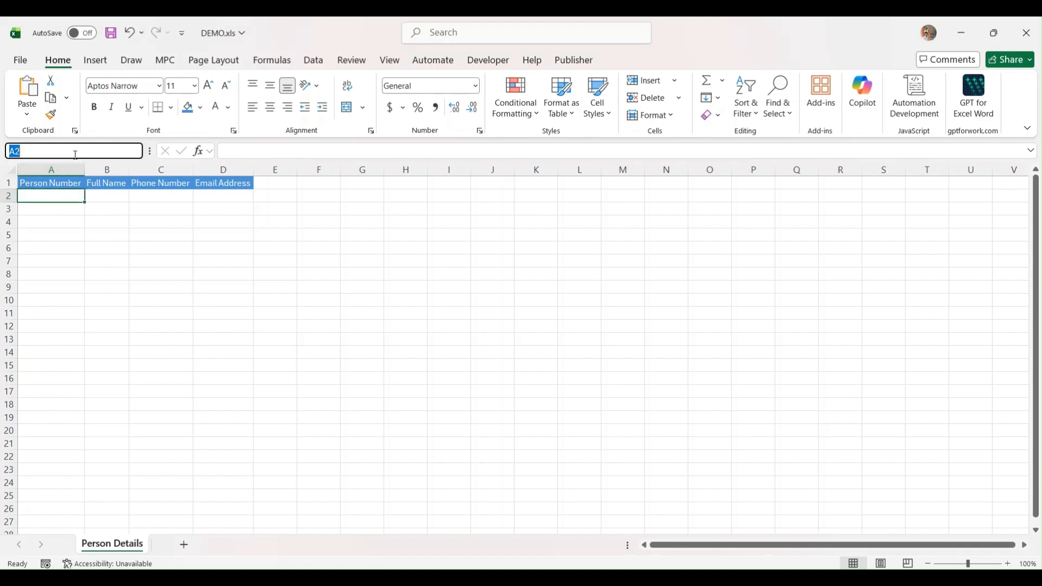
pyautogui.write('XDO')
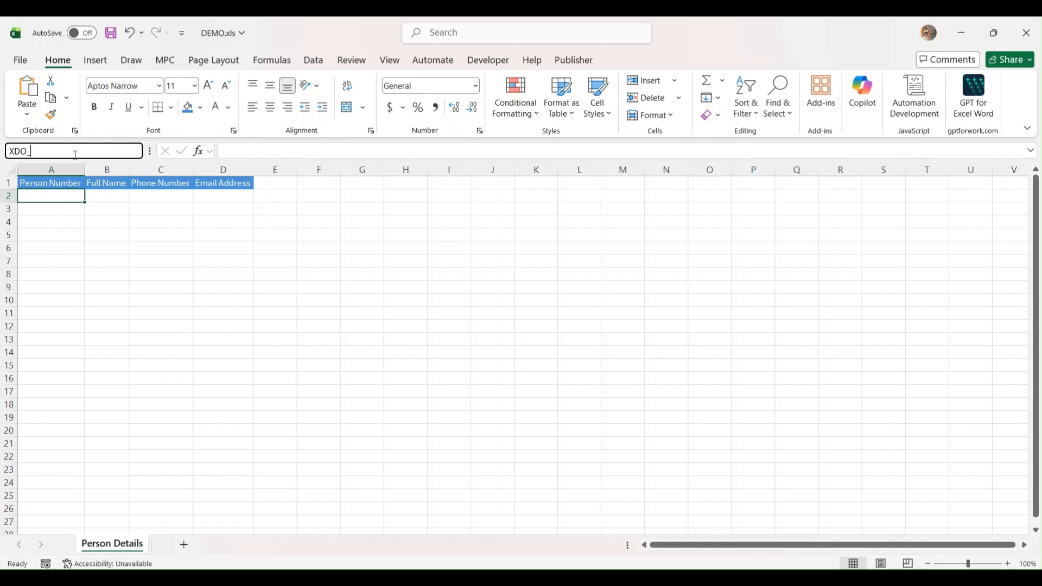
pyautogui.write('_?PERSON_NUMBER?')
pyautogui.press('Return')
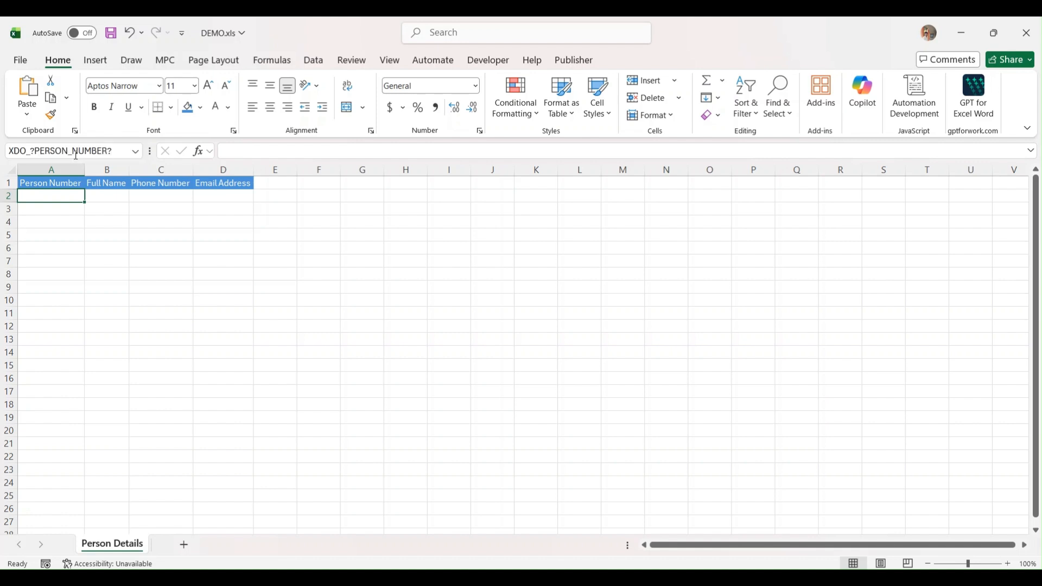
# Step: Go through cells A2 to D2 and check the defined name mapped to each column
pyautogui.click(99, 194)
pyautogui.click(175, 195)
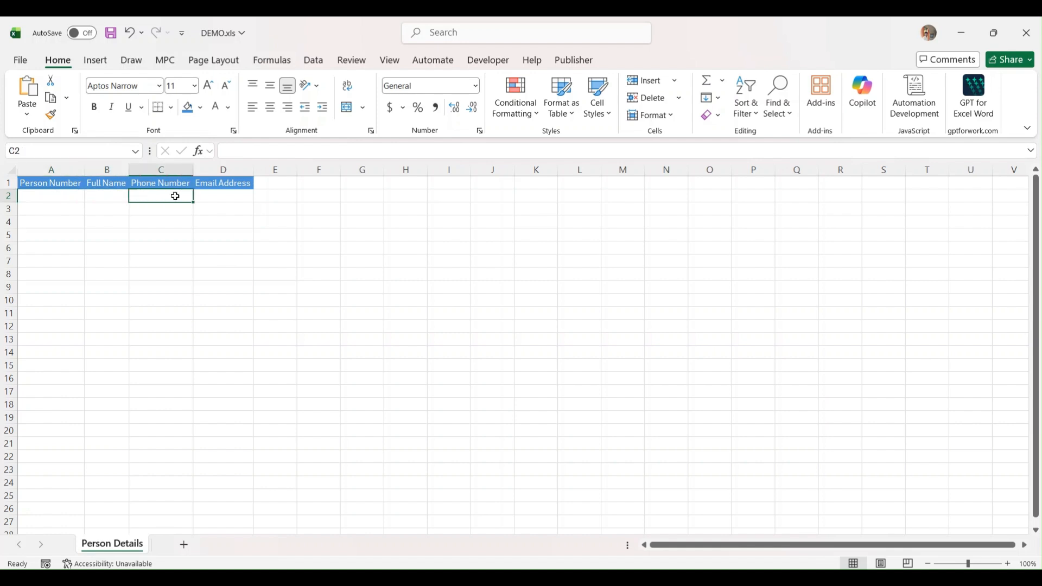
pyautogui.click(221, 200)
pyautogui.click(106, 200)
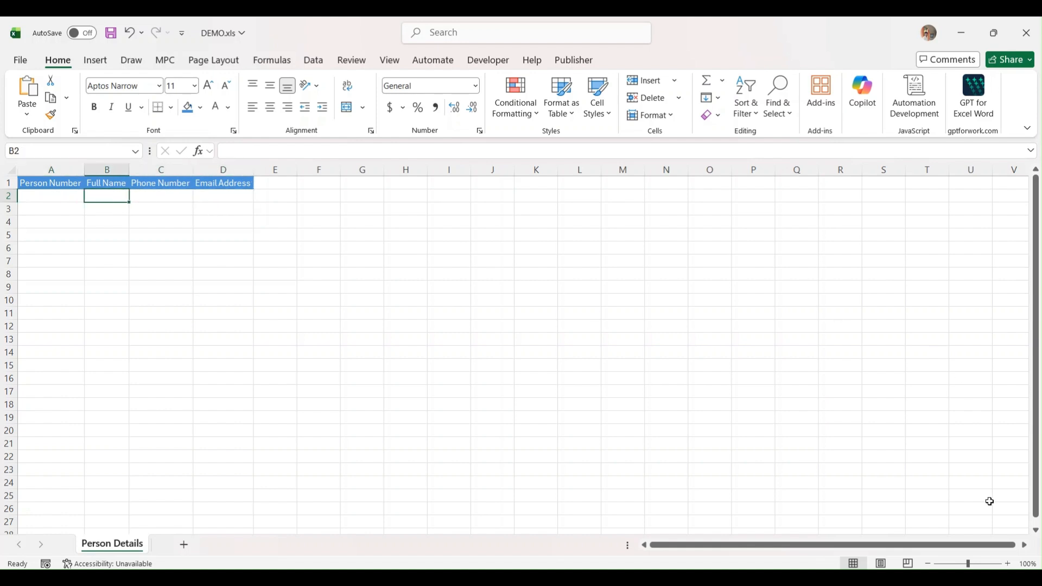
pyautogui.press('Left')
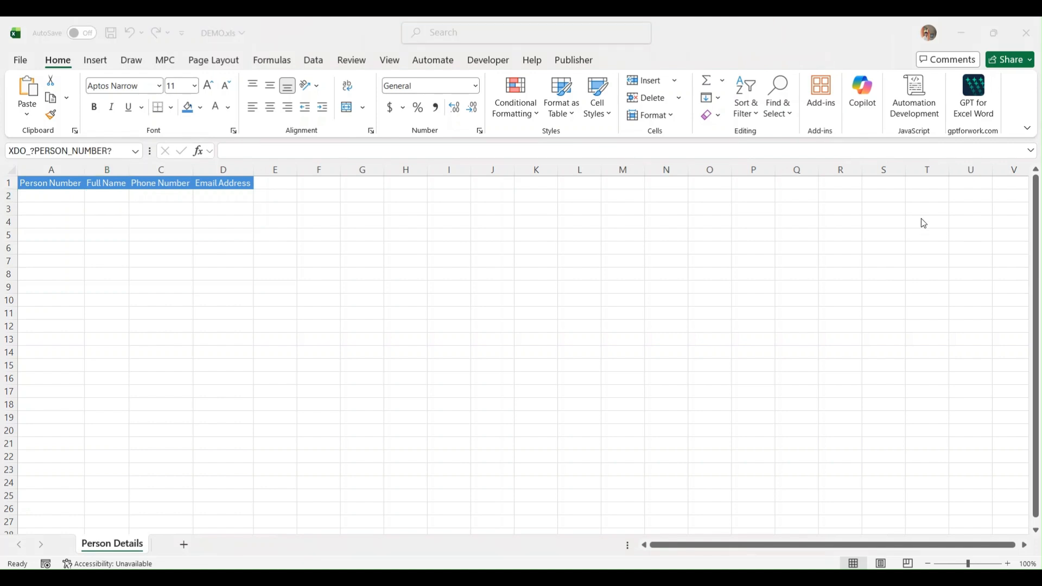
pyautogui.click(107, 195)
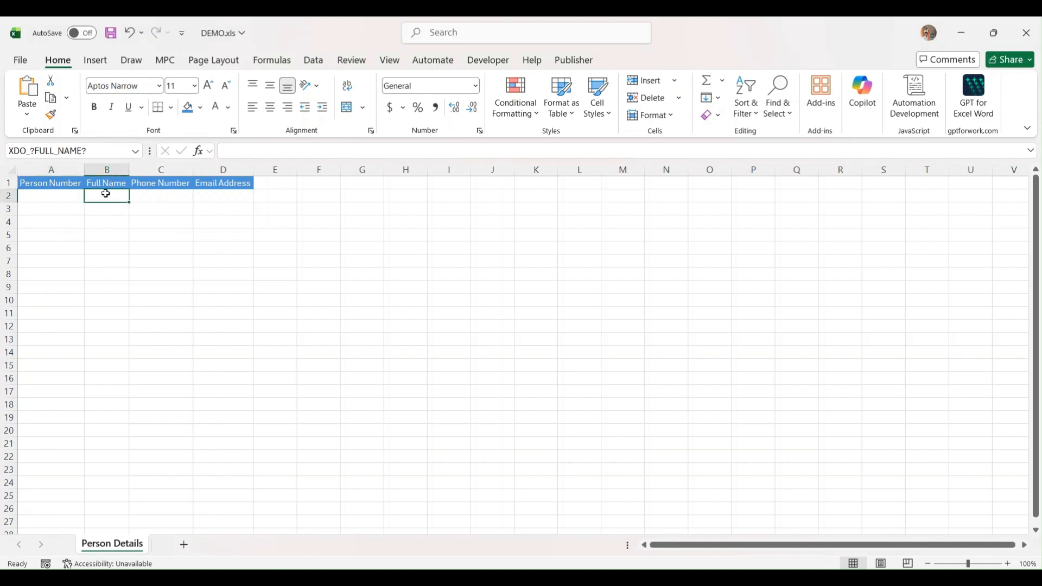
pyautogui.click(146, 196)
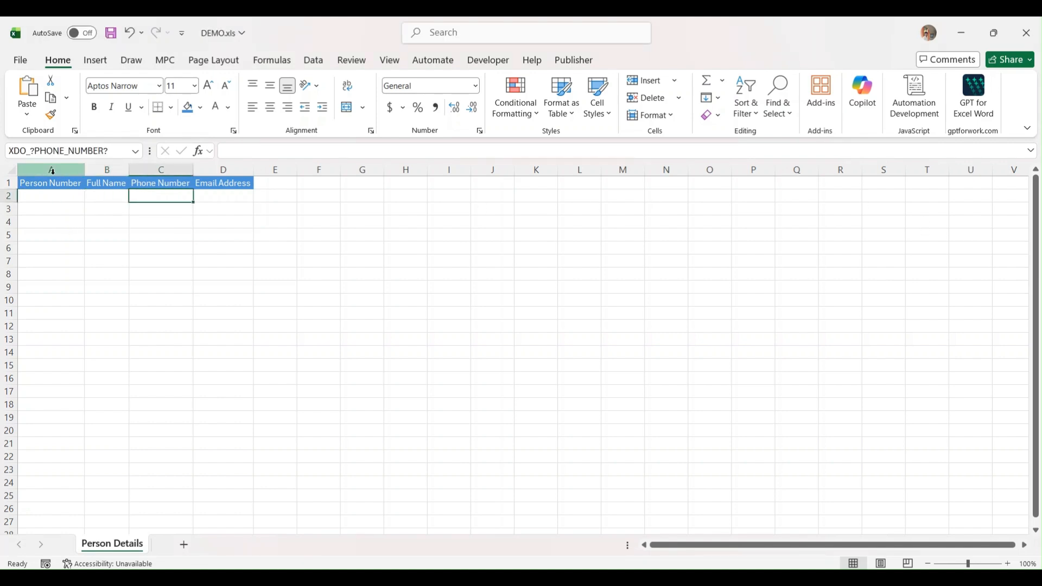
pyautogui.click(210, 198)
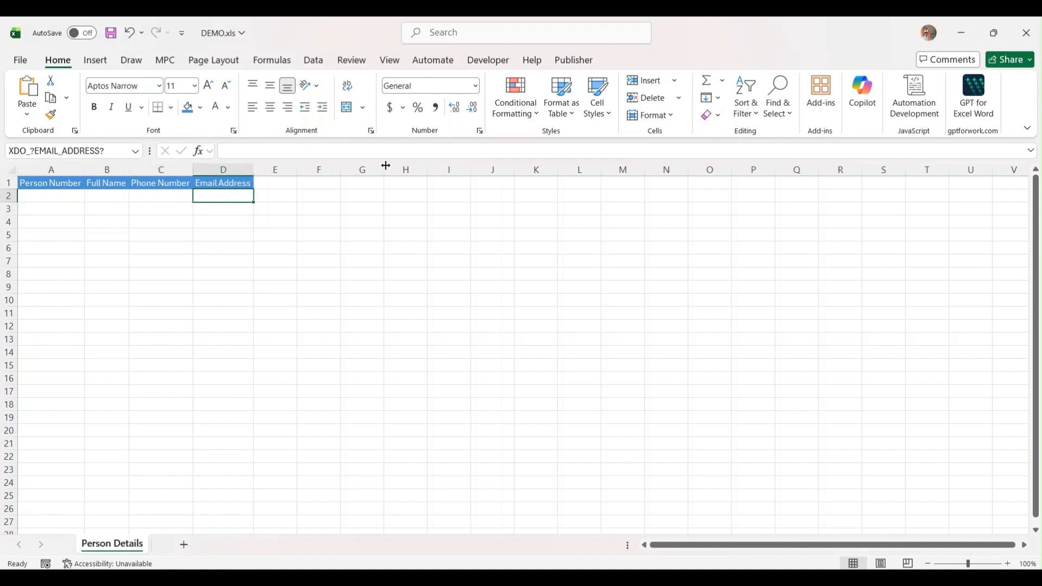
# Step: Switch to the Person Details data model in the browser, view 5 rows of its data and export them as XML
pyautogui.hotkey('alt', 'Tab')
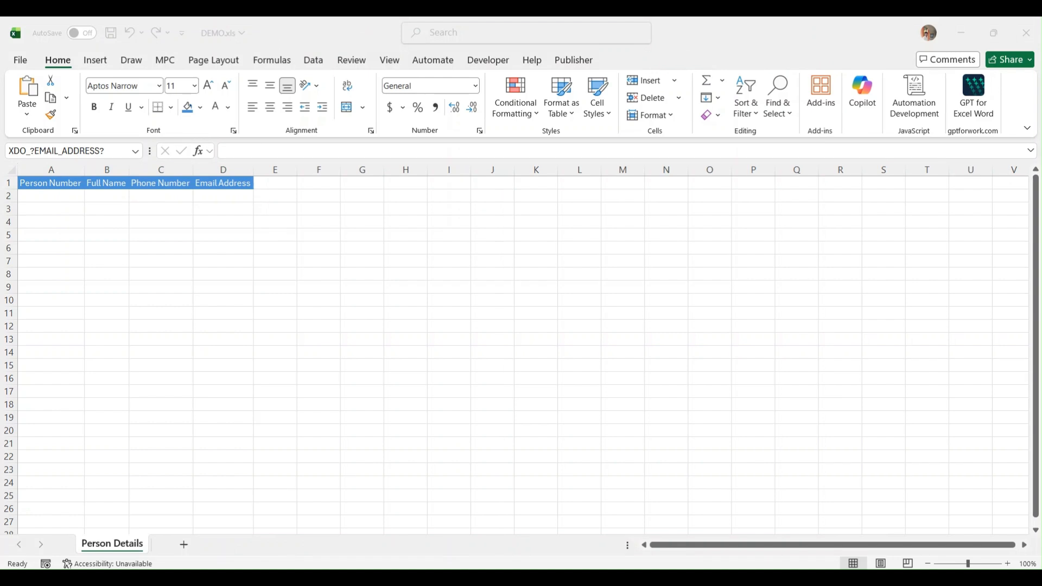
pyautogui.click(967, 39)
pyautogui.click(967, 38)
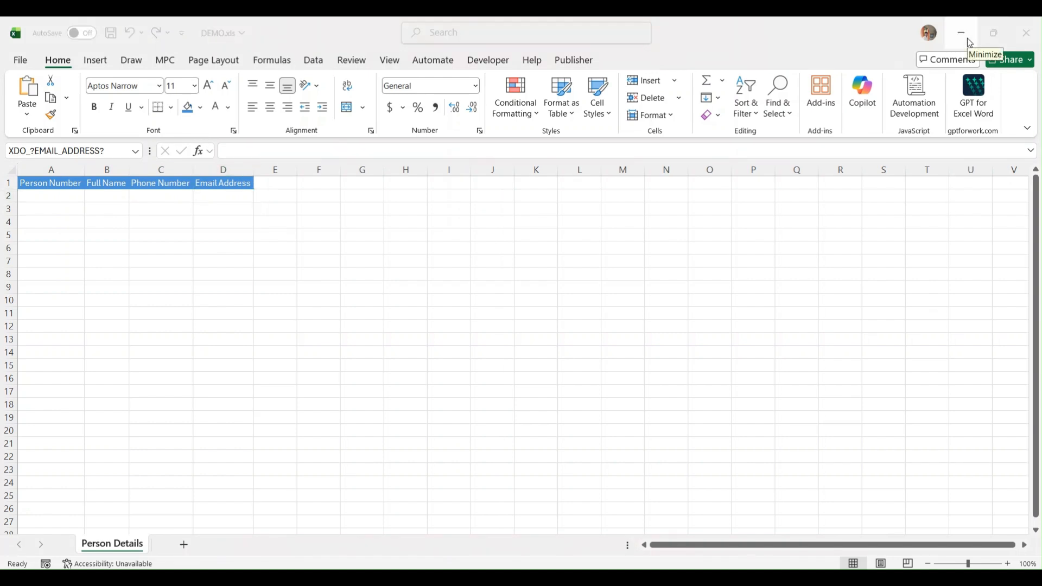
pyautogui.click(967, 39)
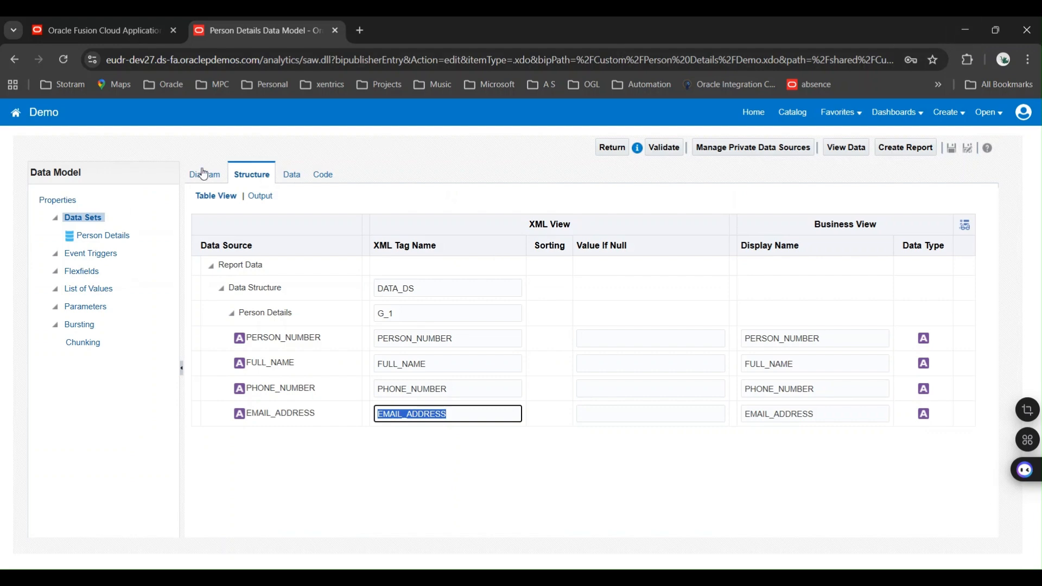
pyautogui.click(288, 175)
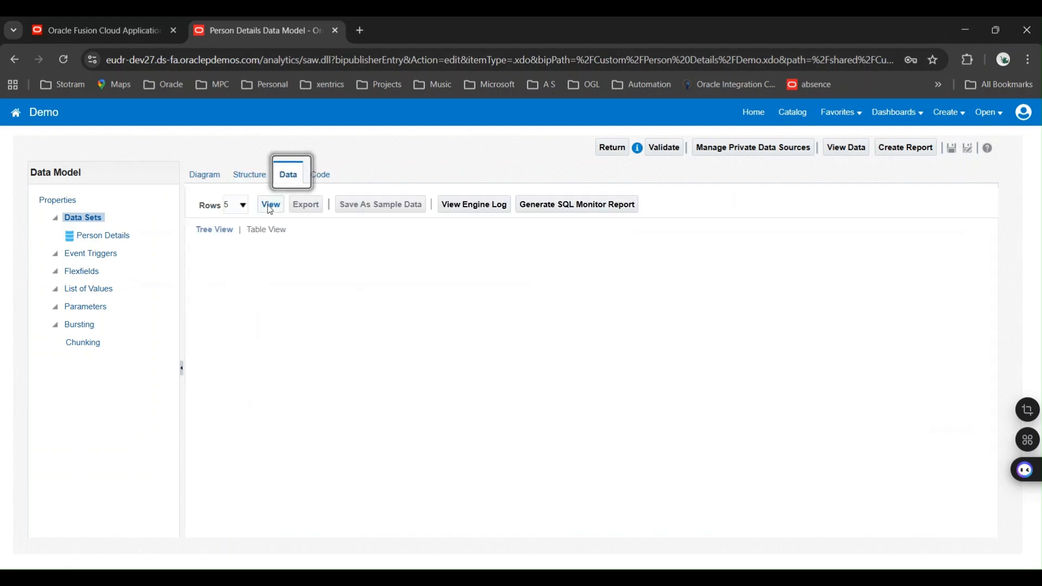
pyautogui.click(273, 205)
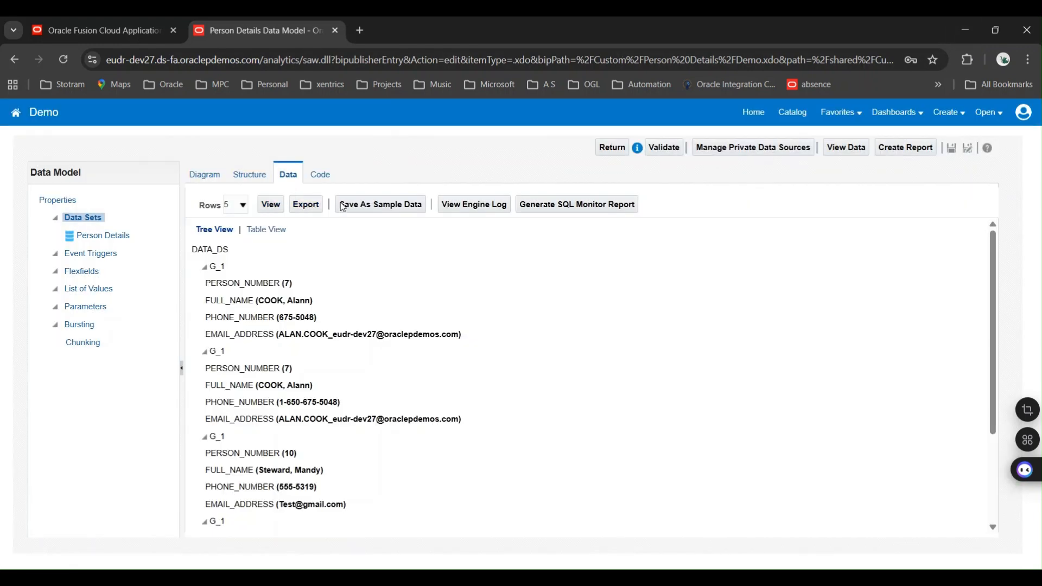
pyautogui.click(315, 204)
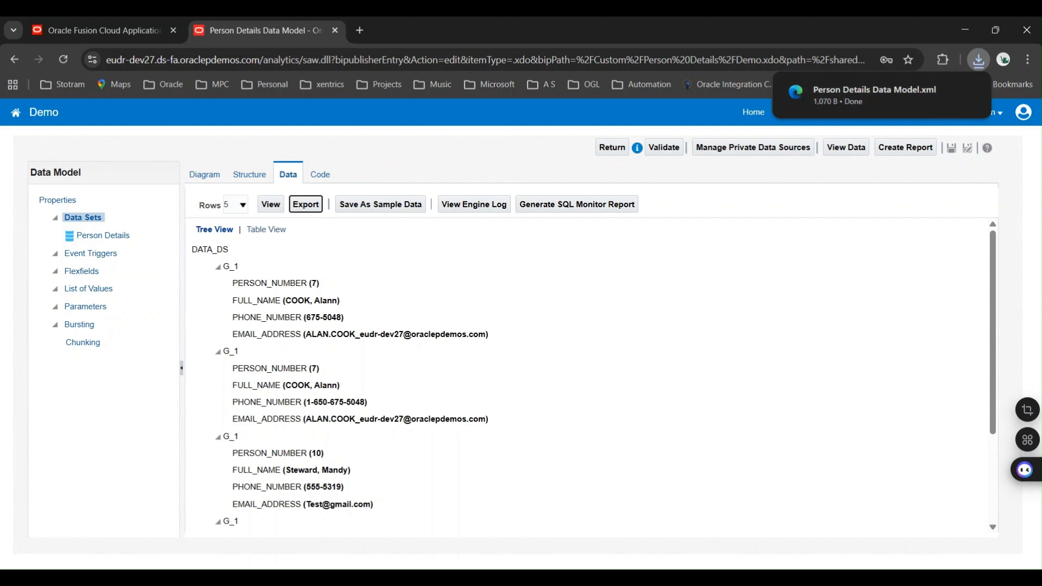
# Step: Return to the DEMO workbook and load the exported Person Details Data Model.xml as the Publisher sample XML
pyautogui.hotkey('alt', 'Tab')
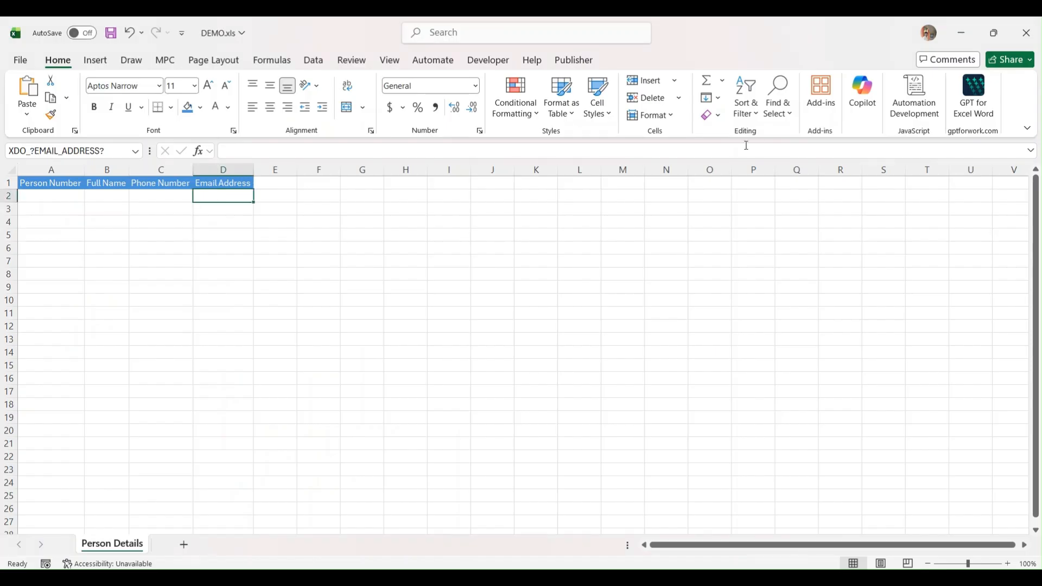
pyautogui.click(573, 60)
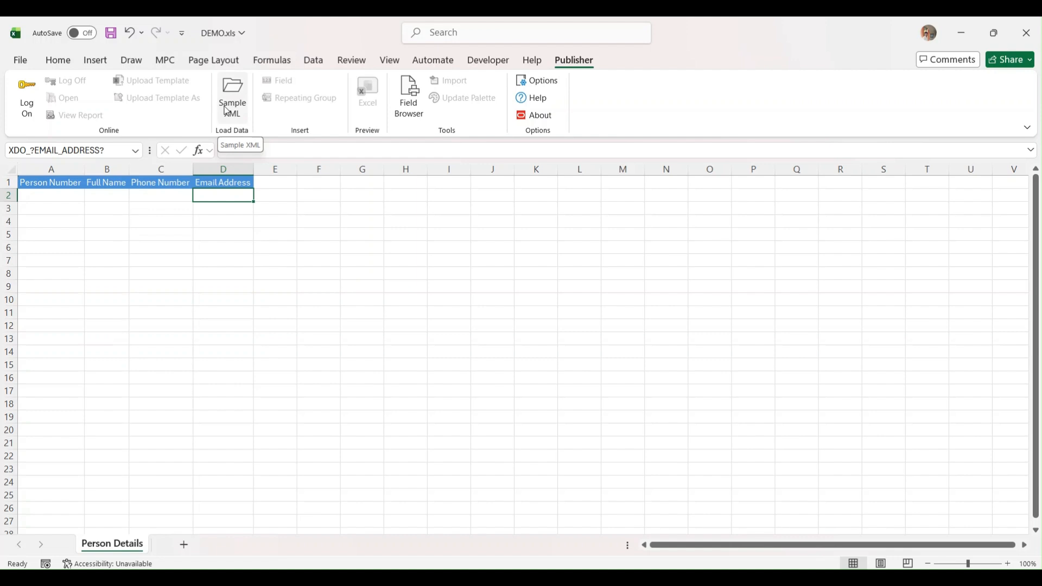
pyautogui.click(226, 111)
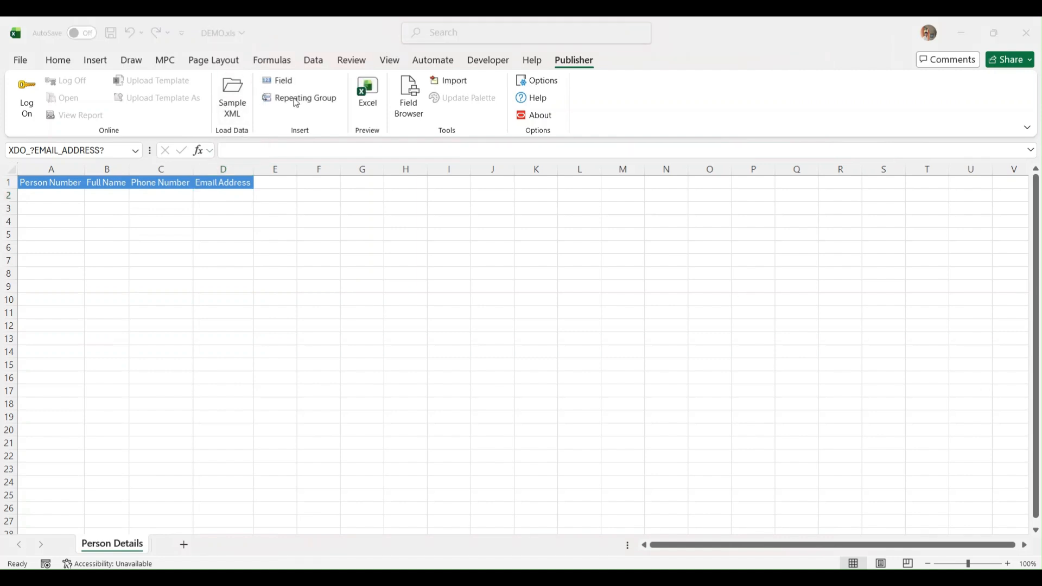
# Step: Try an Excel preview of the template with the sample data, continuing past the compatibility check, and dismiss the message
pyautogui.click(373, 110)
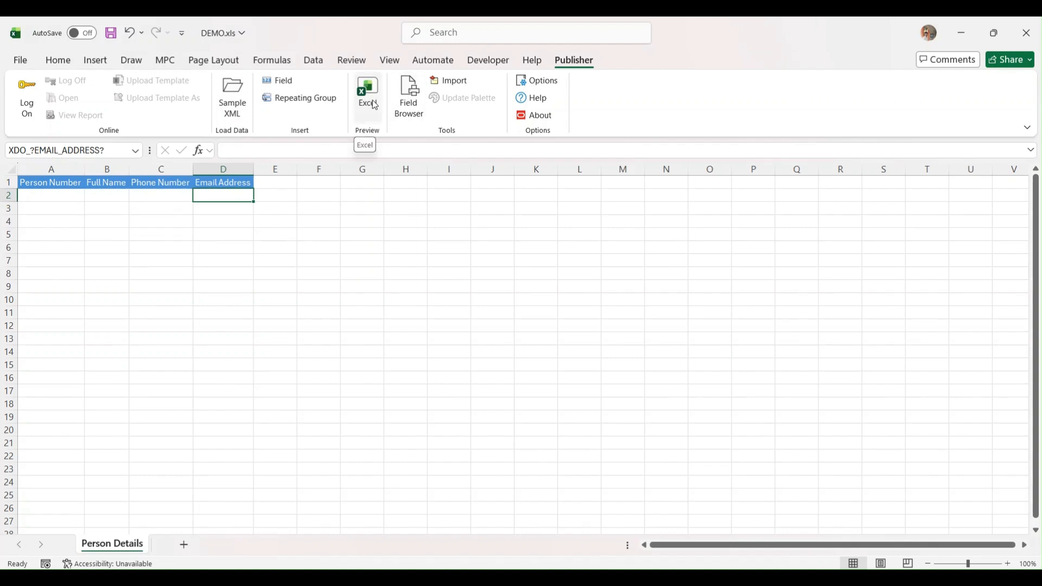
pyautogui.click(374, 105)
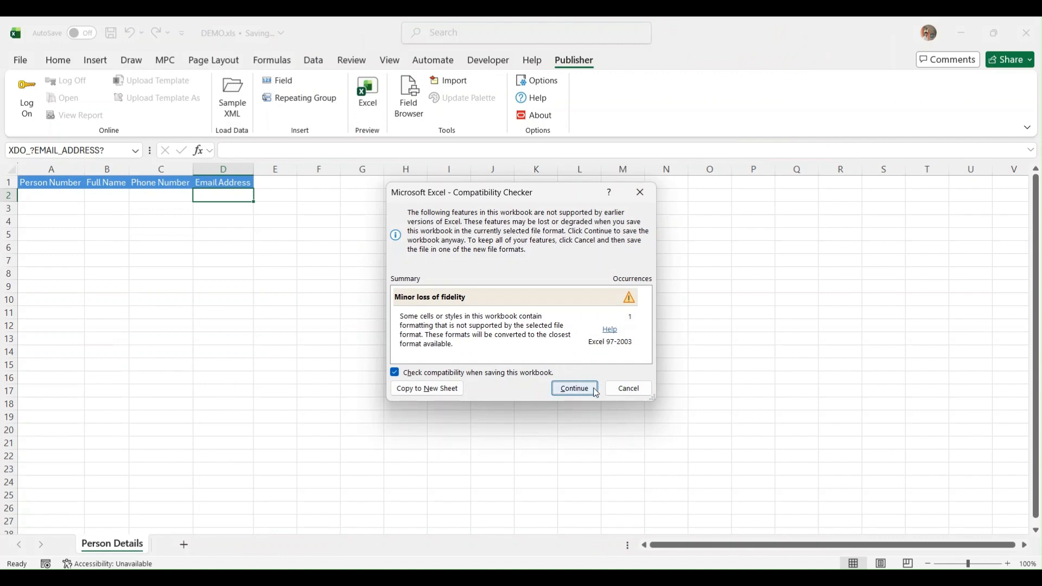
pyautogui.click(595, 392)
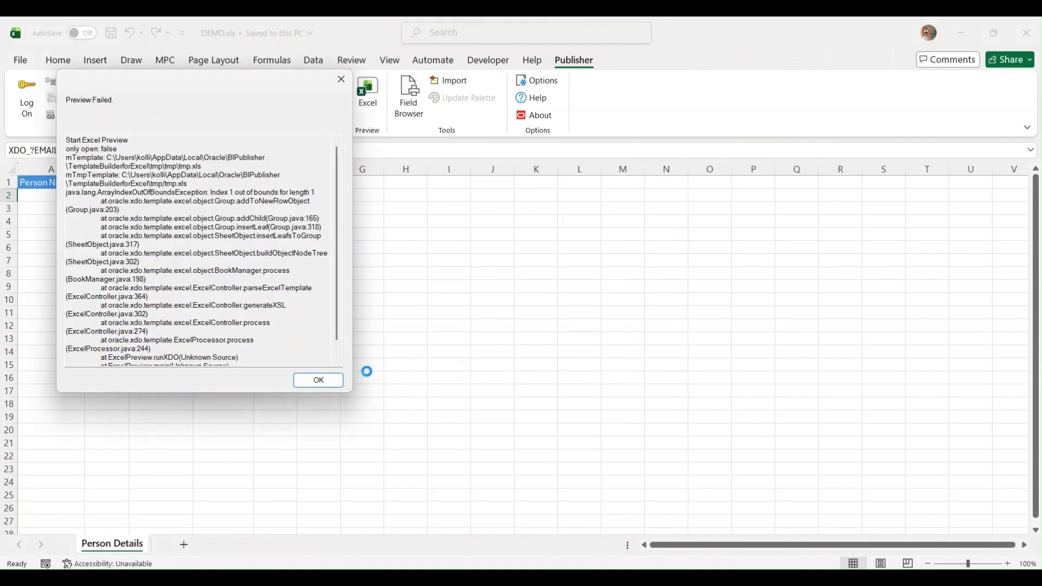
pyautogui.click(329, 380)
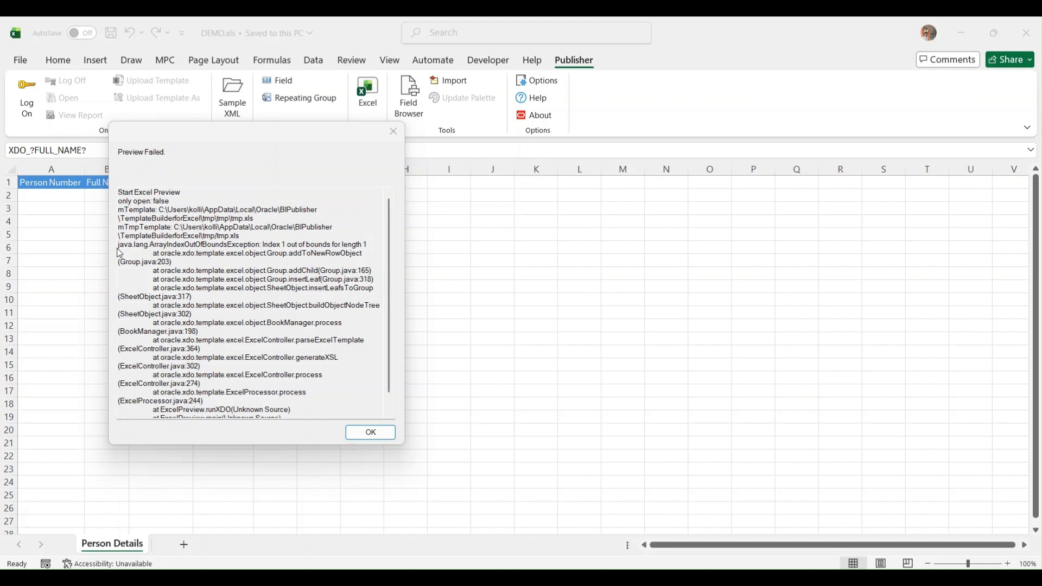
# Step: Examine the exception and Group.addToNewRowObject lines in the preview error report and close it
pyautogui.moveTo(118, 245)
pyautogui.mouseDown()
pyautogui.moveTo(369, 244)
pyautogui.moveTo(347, 255)
pyautogui.moveTo(197, 255)
pyautogui.moveTo(365, 254)
pyautogui.mouseUp()
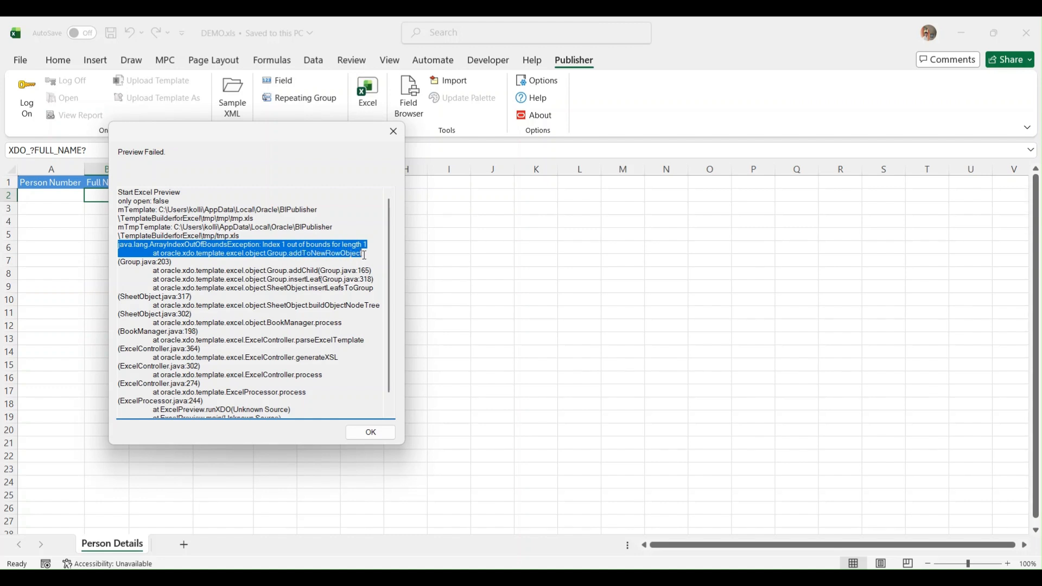
pyautogui.click(295, 260)
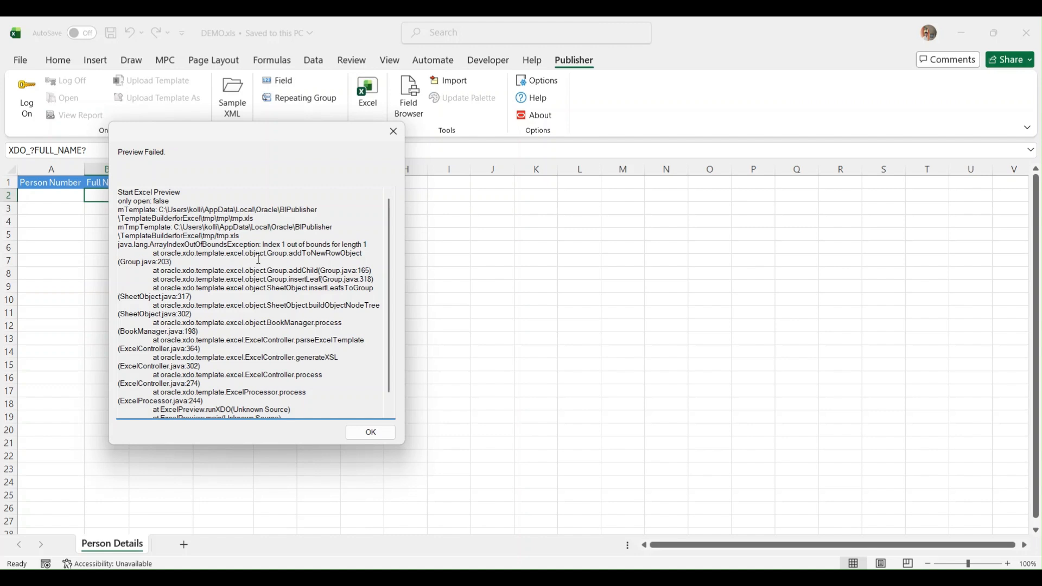
pyautogui.moveTo(267, 254); pyautogui.dragTo(364, 257)
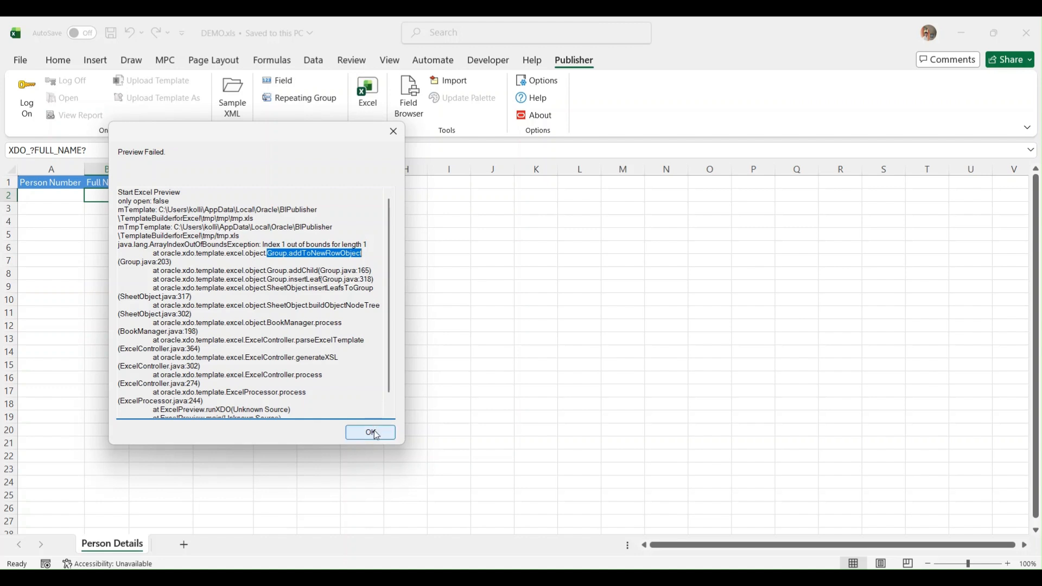
pyautogui.click(394, 131)
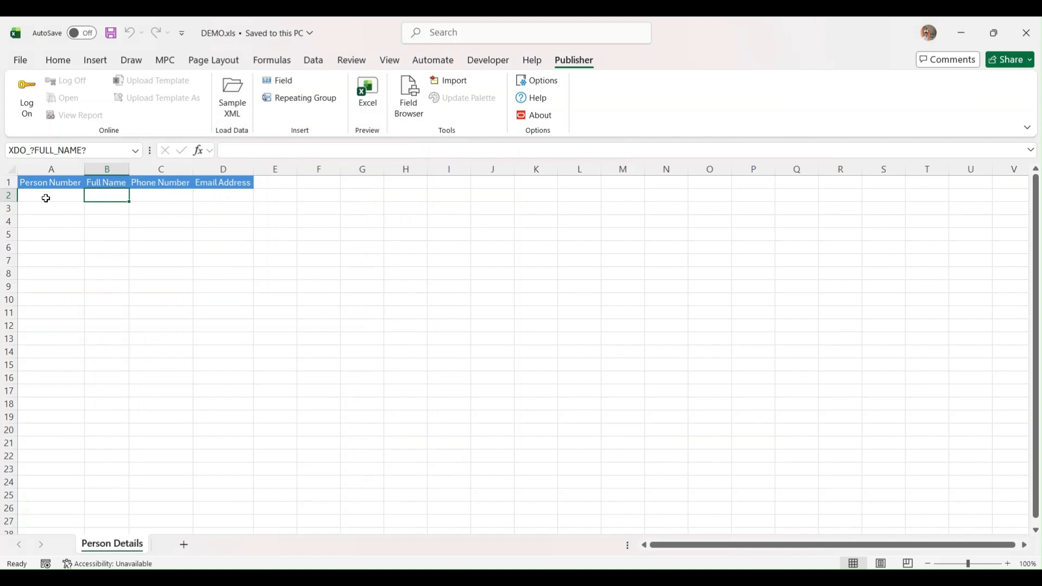
pyautogui.click(63, 200)
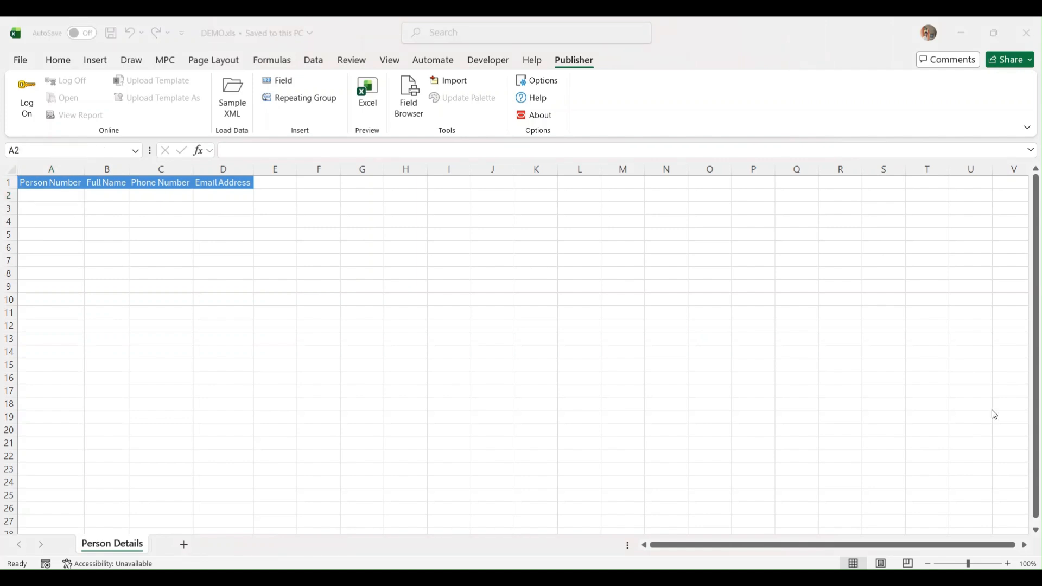
pyautogui.click(48, 194)
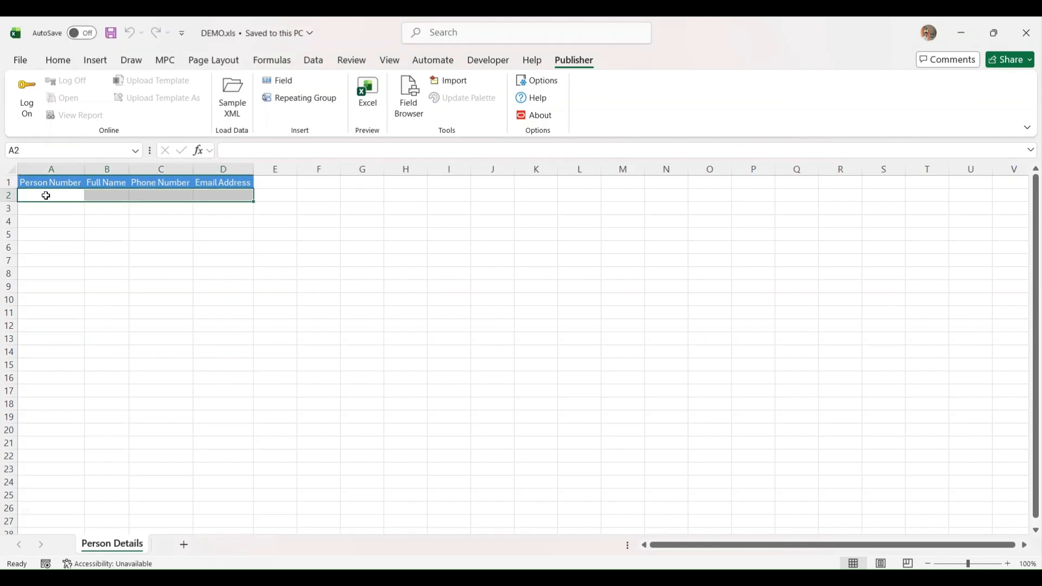
pyautogui.click(41, 216)
pyautogui.click(35, 196)
pyautogui.moveTo(35, 196); pyautogui.dragTo(203, 193)
pyautogui.click(70, 150)
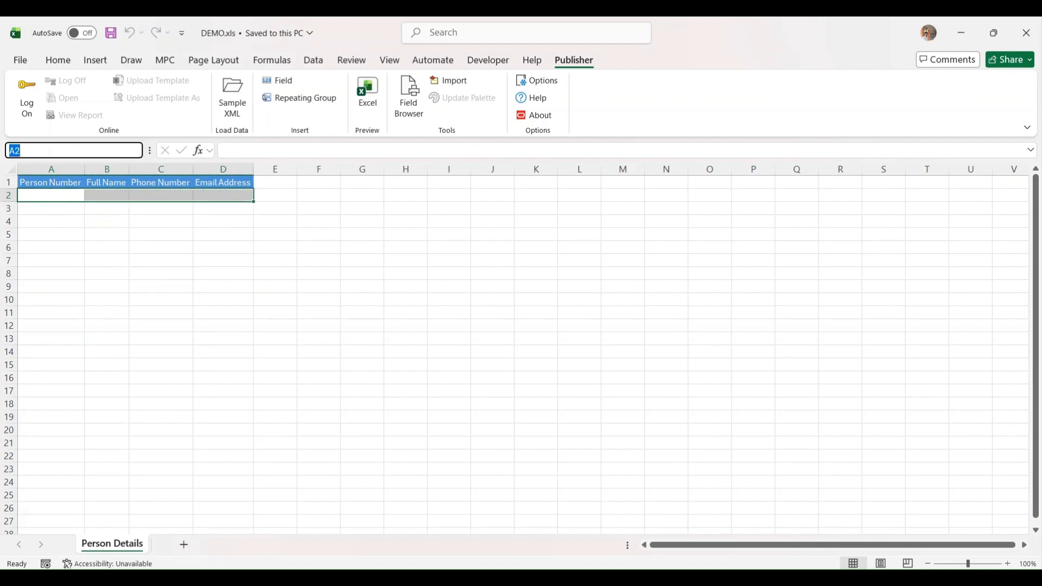
pyautogui.hotkey('alt', 'Tab')
pyautogui.hotkey('alt', 'Tab')
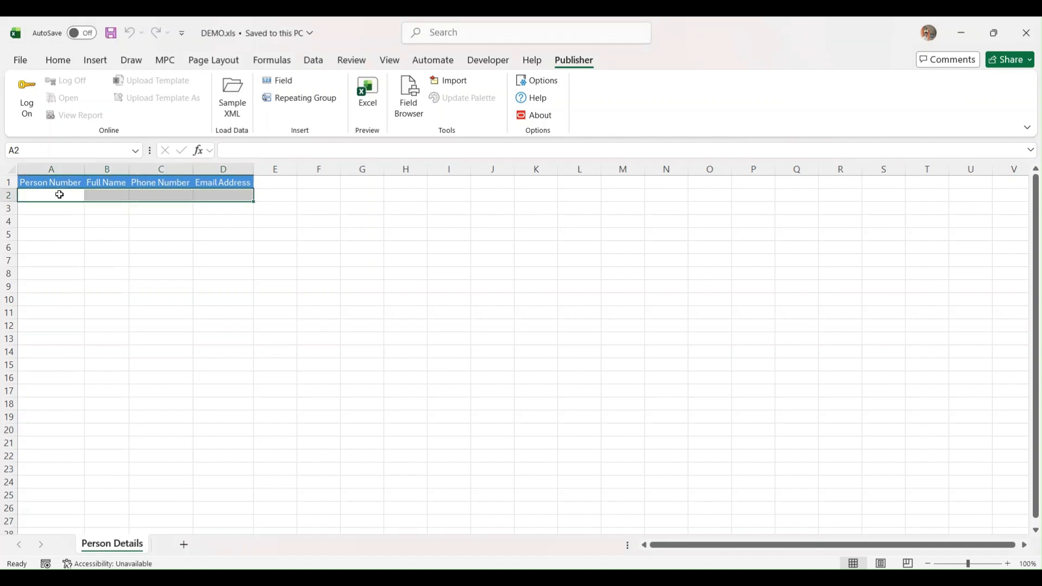
# Step: Assign the defined name XDO_GROUP_?G_1? to the range A2:D2 as the repeating group
pyautogui.moveTo(60, 194); pyautogui.dragTo(210, 193)
pyautogui.click(110, 151)
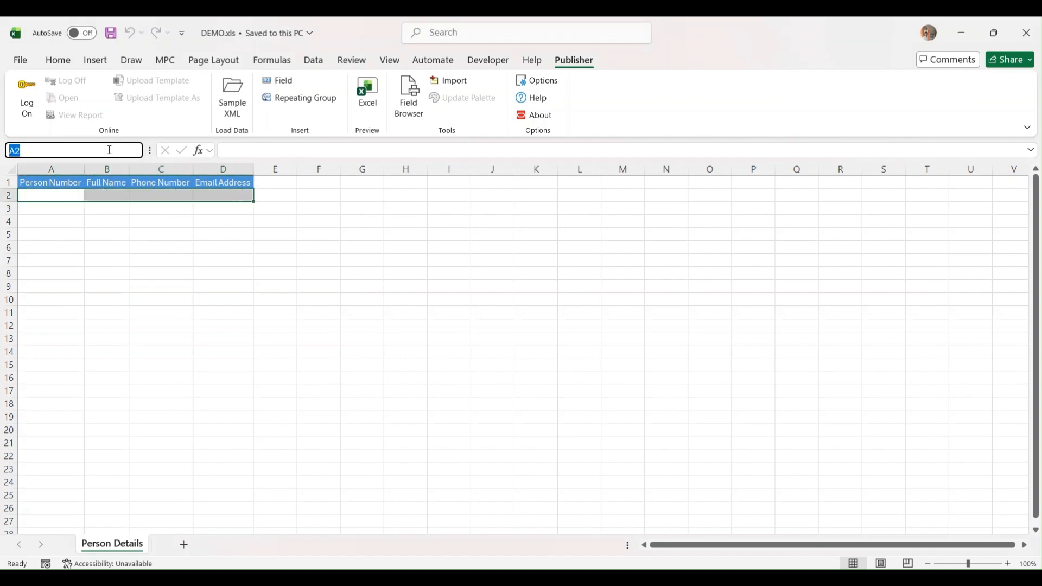
pyautogui.write('XDOO_')
pyautogui.press('BackSpace')
pyautogui.press('BackSpace')
pyautogui.press('BackSpace')
pyautogui.write('O_GROUP_?g')
pyautogui.press('BackSpace')
pyautogui.write('G_1?')
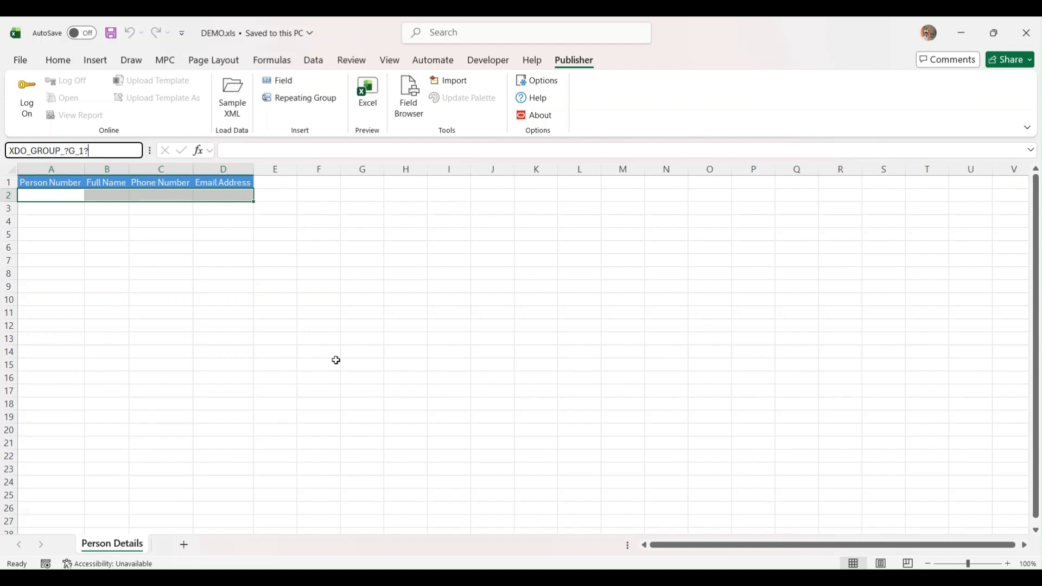
pyautogui.press('Return')
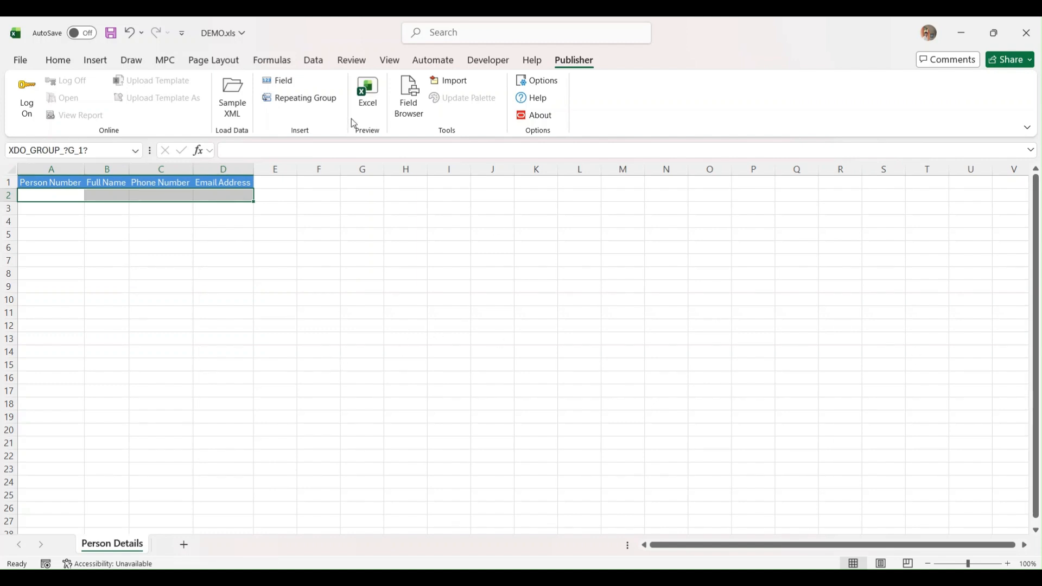
# Step: Preview the template with the G_1 group in Excel, continuing past the compatibility check
pyautogui.click(369, 108)
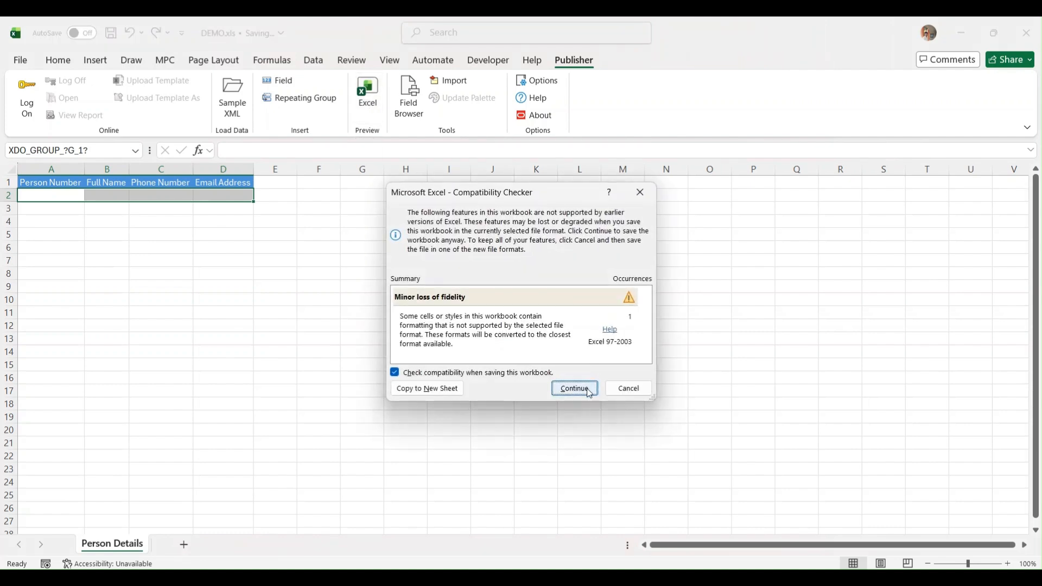
pyautogui.click(585, 389)
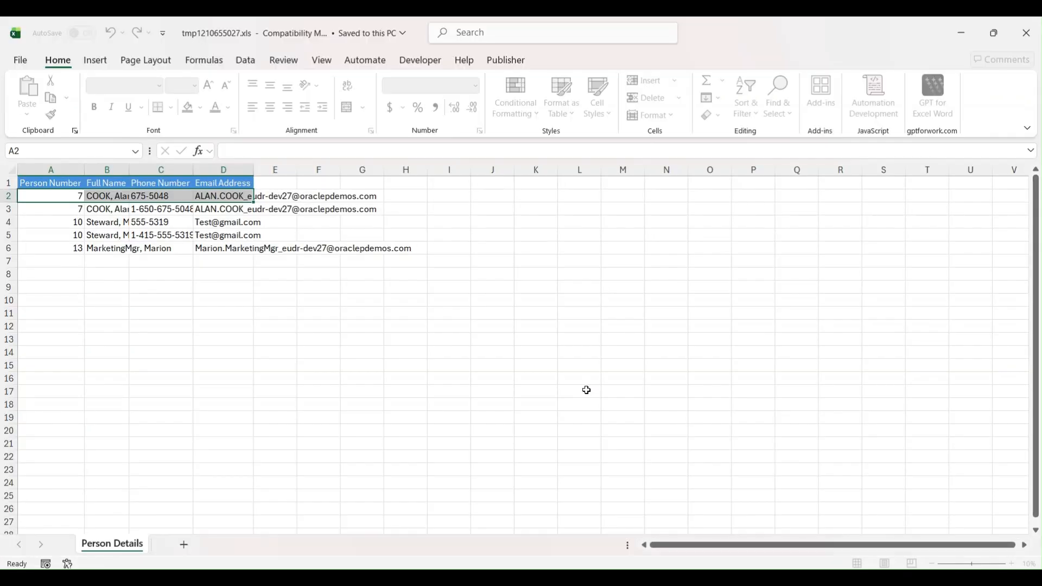
# Step: Autofit all columns of the Excel preview to examine the person rows, and close it without saving
pyautogui.click(26, 208)
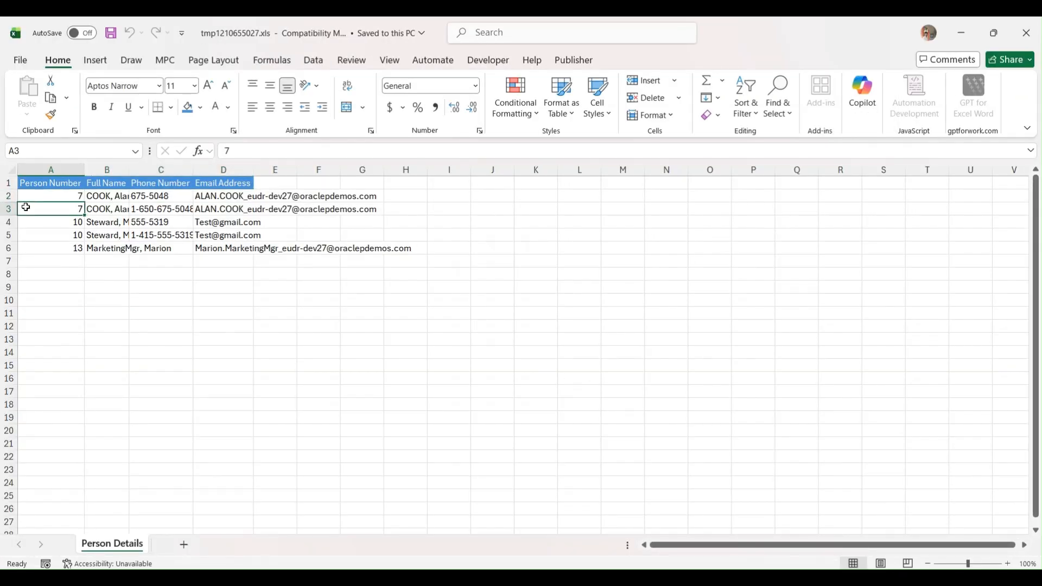
pyautogui.click(11, 170)
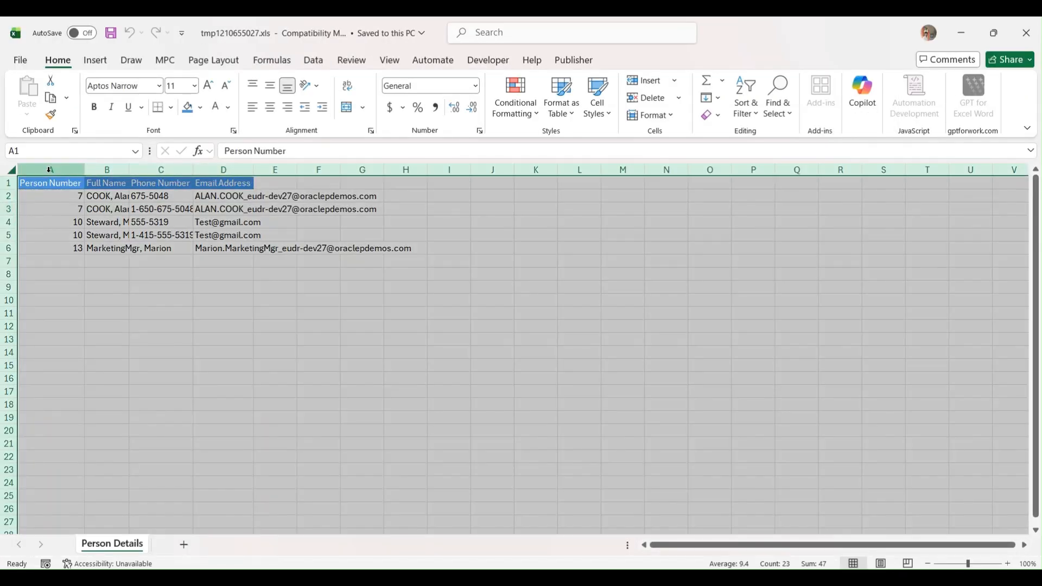
pyautogui.doubleClick(85, 170)
pyautogui.click(148, 204)
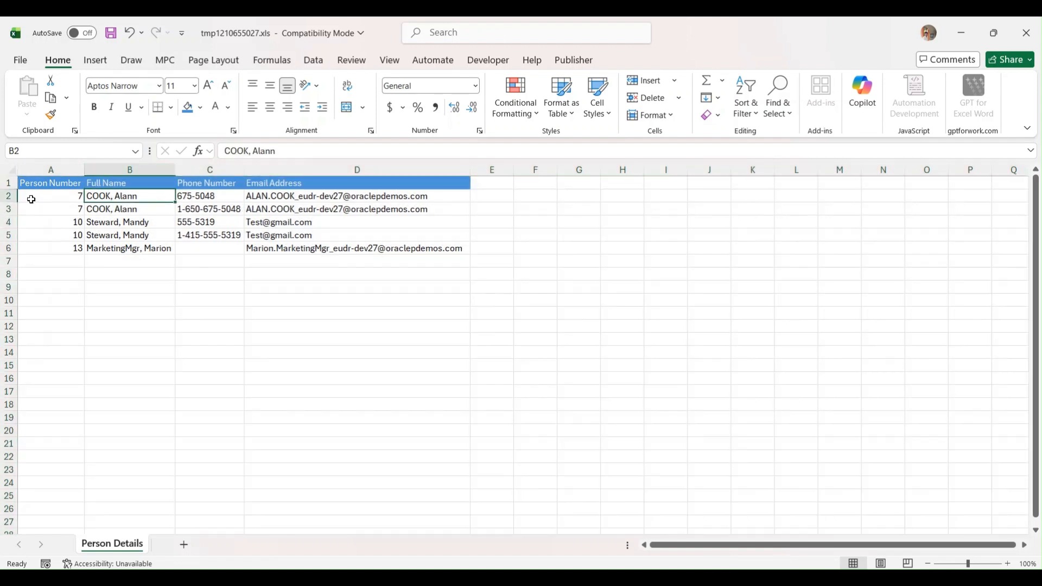
pyautogui.moveTo(70, 197); pyautogui.dragTo(271, 251)
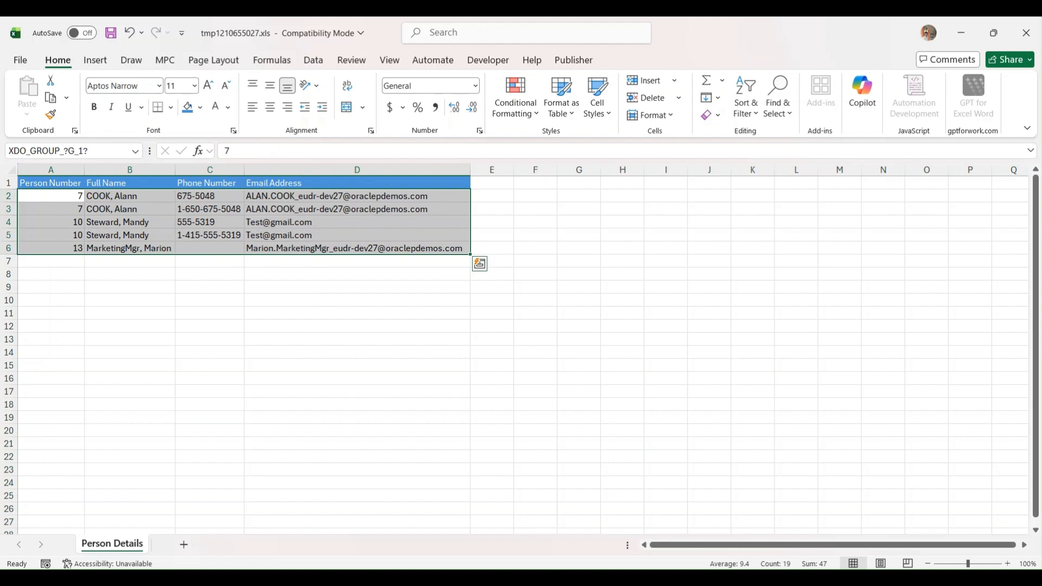
pyautogui.click(1026, 33)
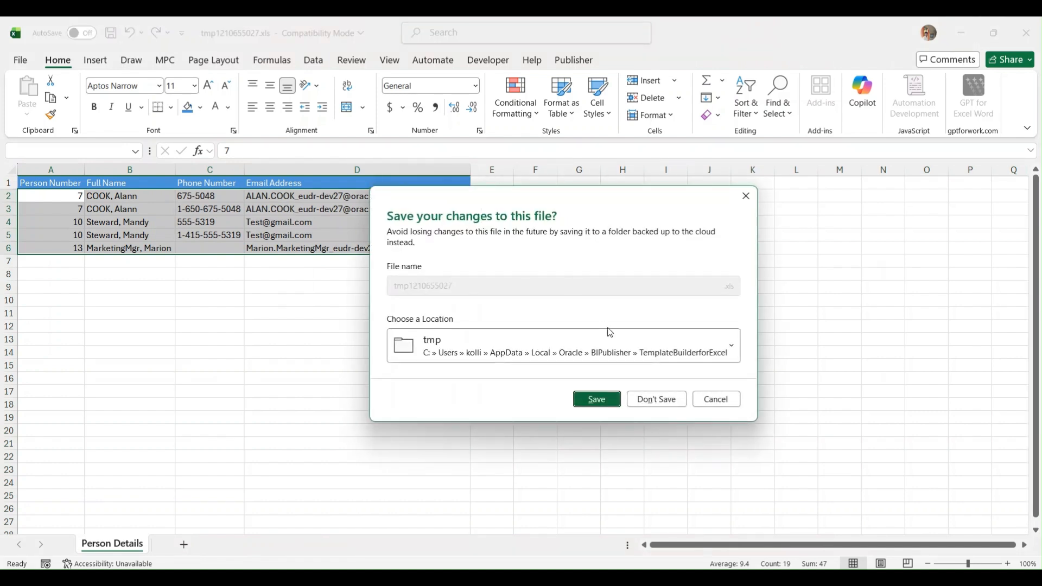
pyautogui.click(643, 396)
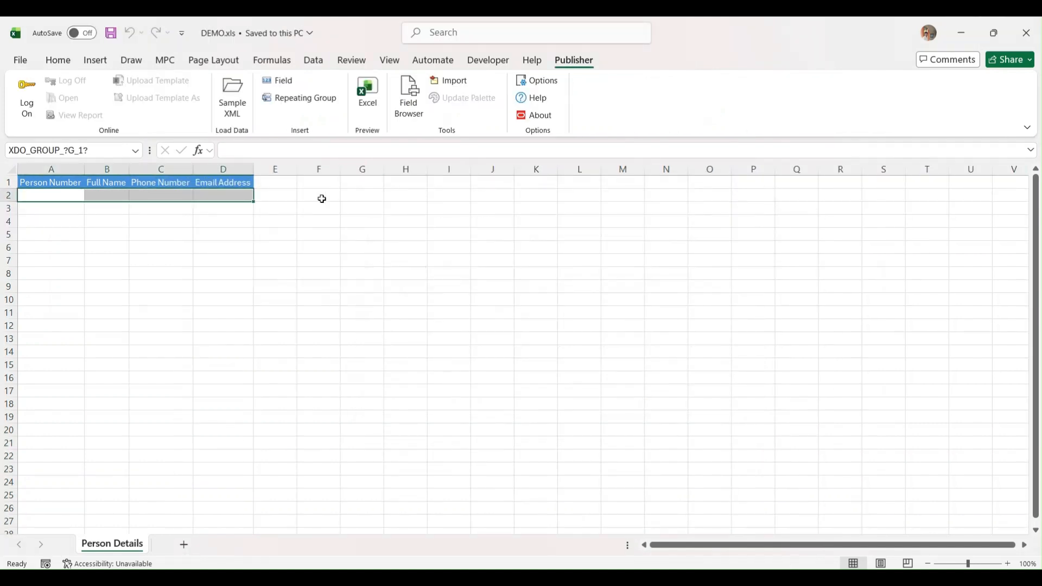
# Step: Save the DEMO.xls template in its current format, continuing past the compatibility check
pyautogui.click(321, 198)
pyautogui.click(74, 192)
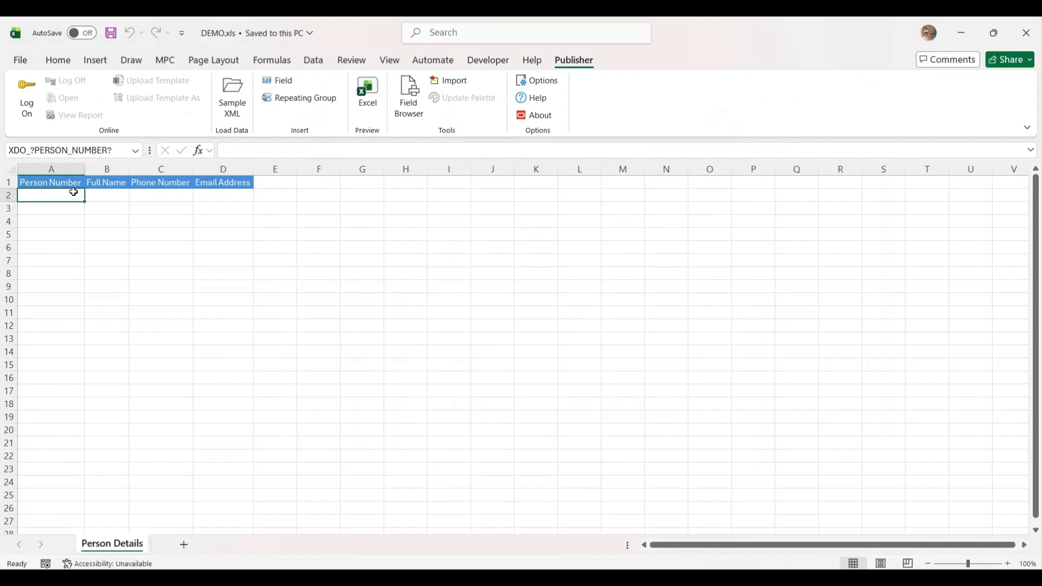
pyautogui.hotkey('ctrl', 's')
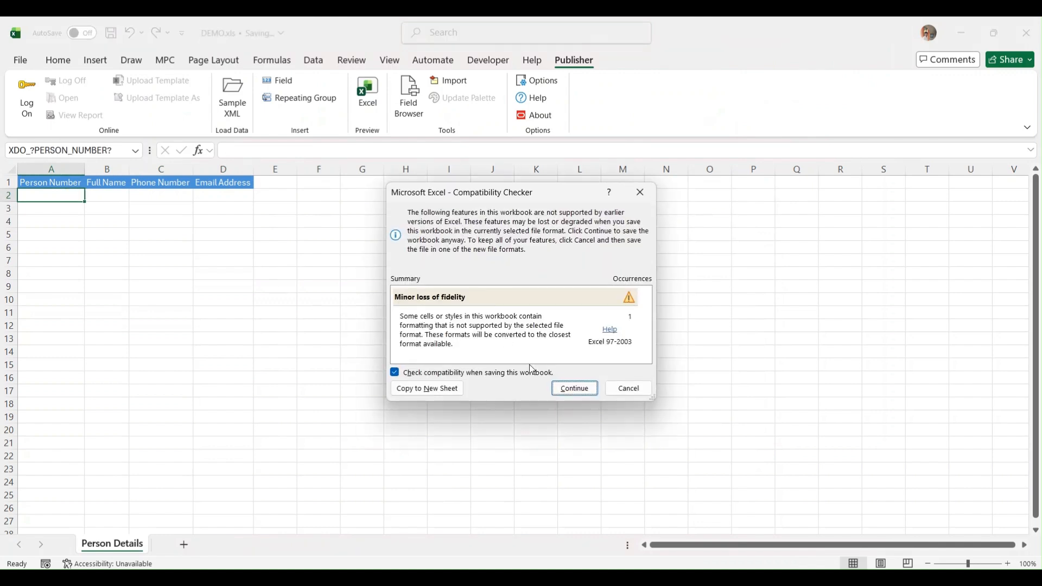
pyautogui.click(573, 387)
pyautogui.hotkey('ctrl', 's')
pyautogui.click(562, 390)
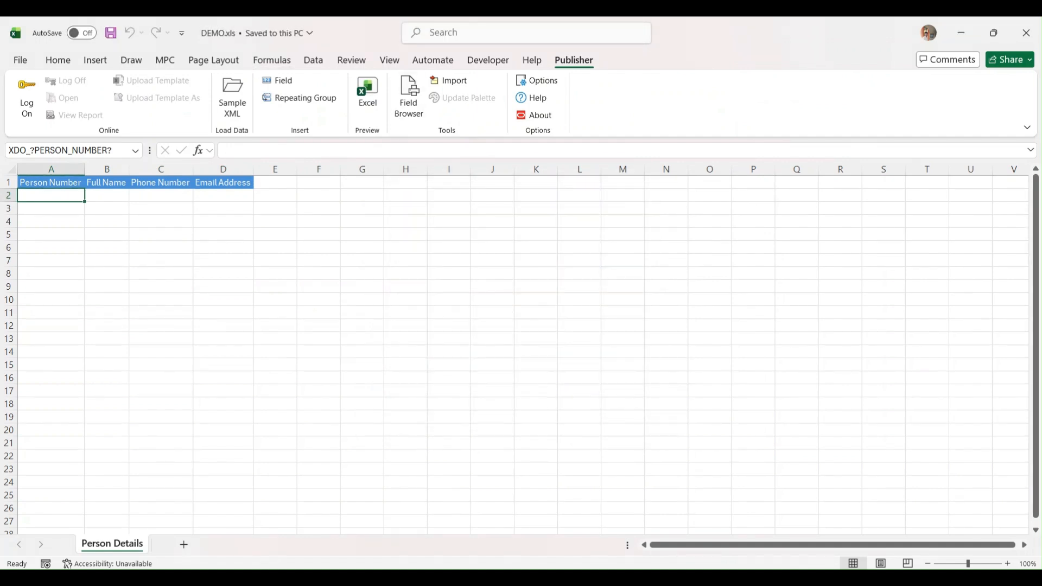
# Step: Switch to the Oracle catalog in the browser and open Person Details Report for editing, with its layouts shown as a list
pyautogui.click(965, 31)
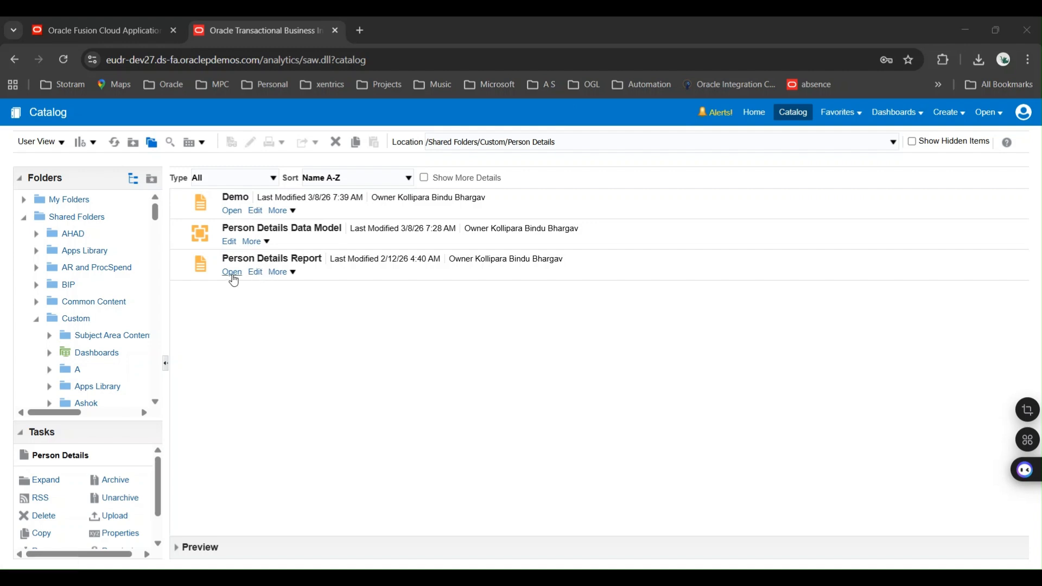
pyautogui.click(255, 272)
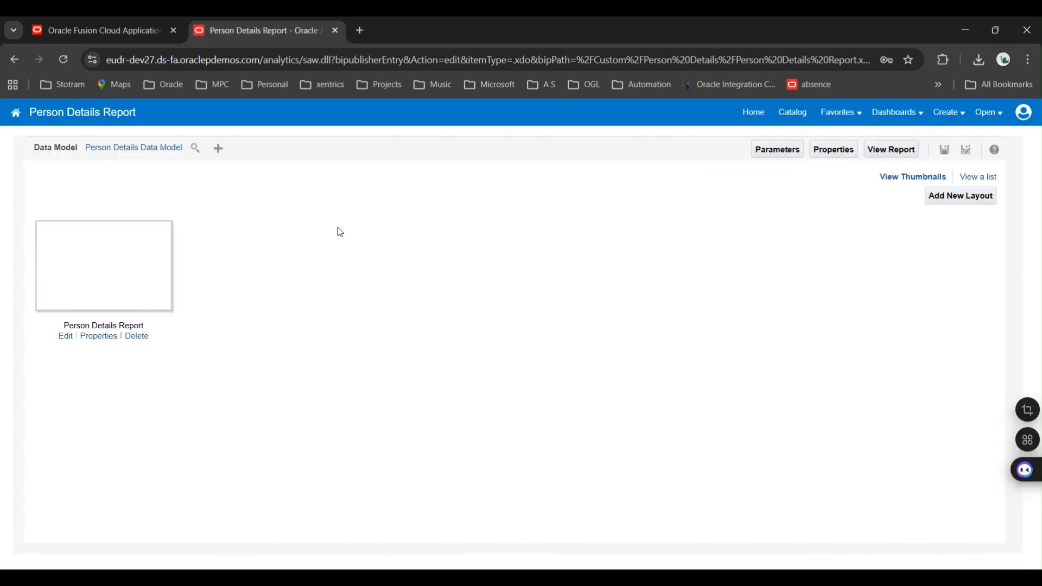
pyautogui.click(972, 184)
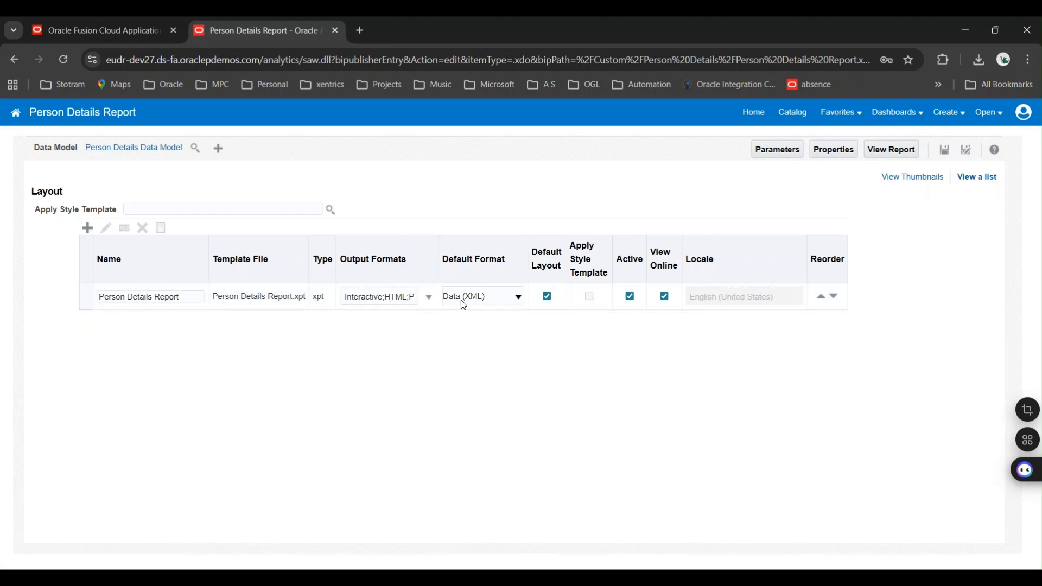
# Step: Upload DEMO.xls as a new layout named demo2, with type Excel Template (XLS) and locale English
pyautogui.click(87, 228)
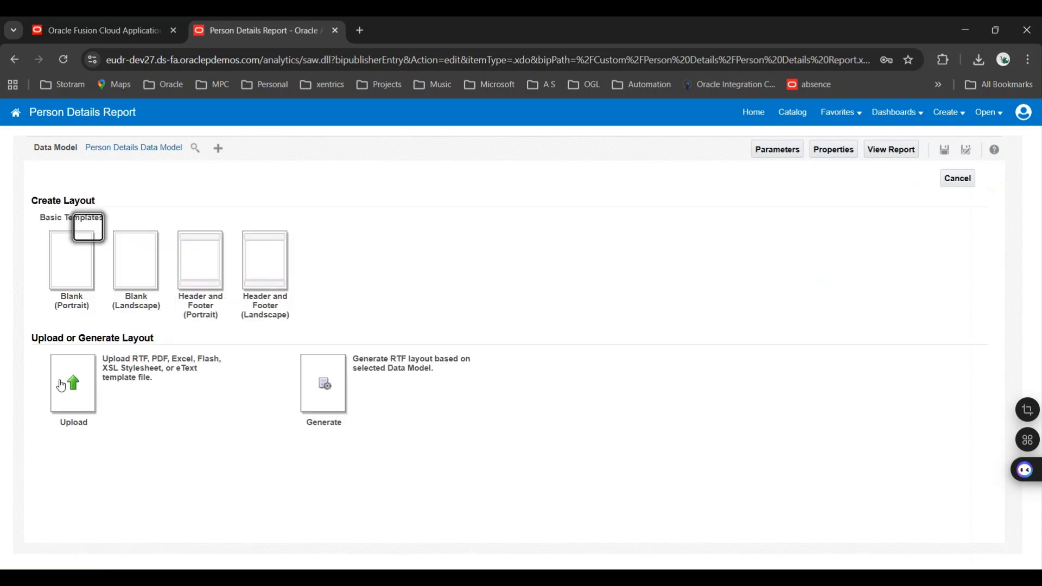
pyautogui.click(71, 387)
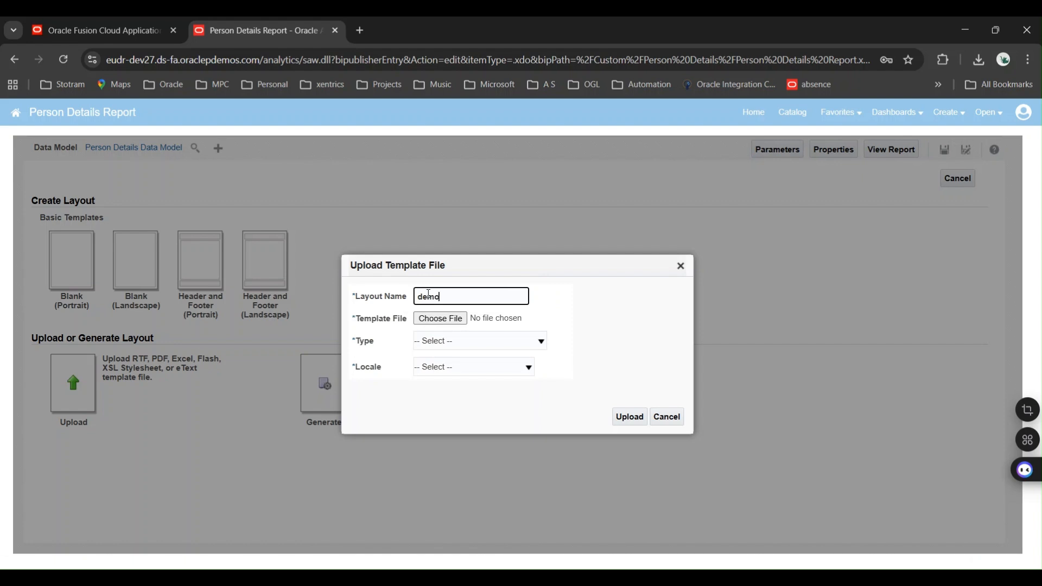
pyautogui.click(440, 319)
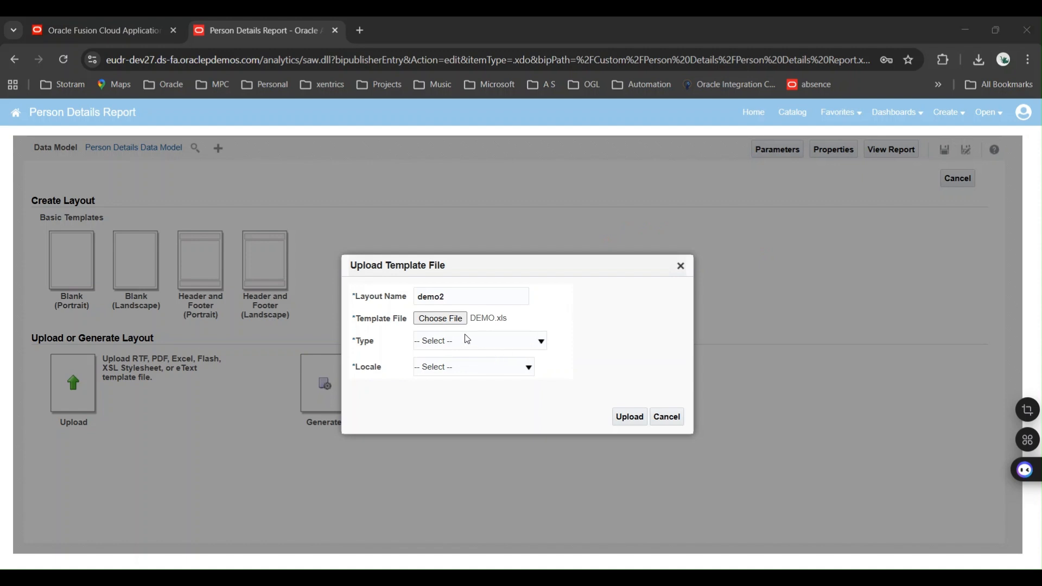
pyautogui.click(465, 342)
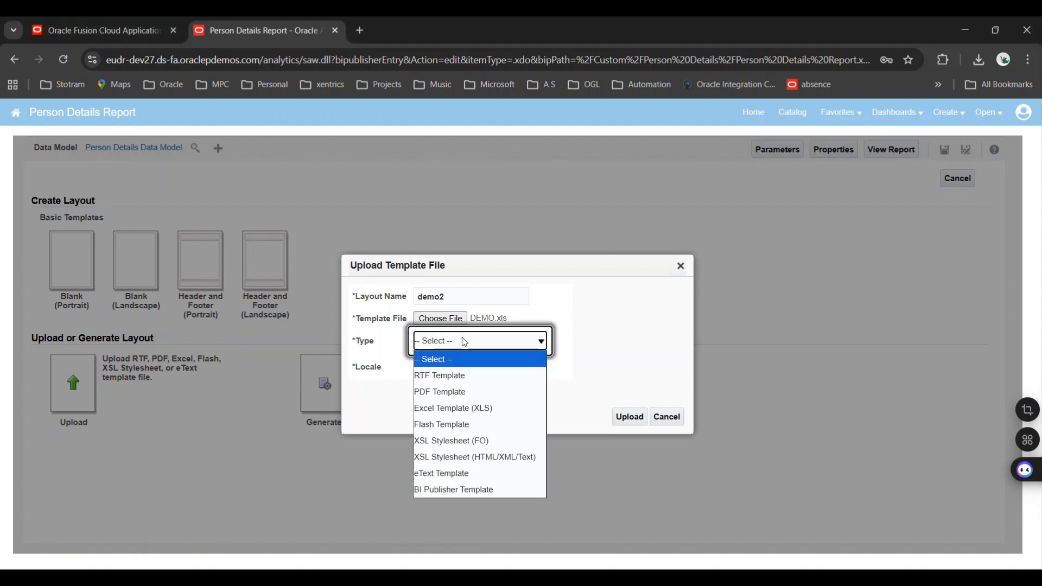
pyautogui.click(465, 408)
pyautogui.click(461, 369)
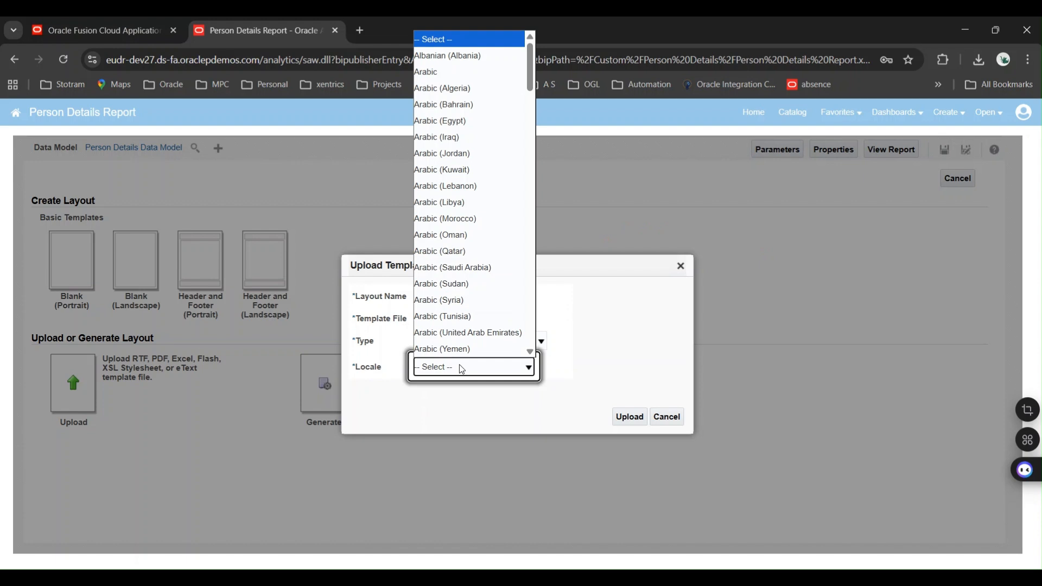
pyautogui.press('e')
pyautogui.press('Return')
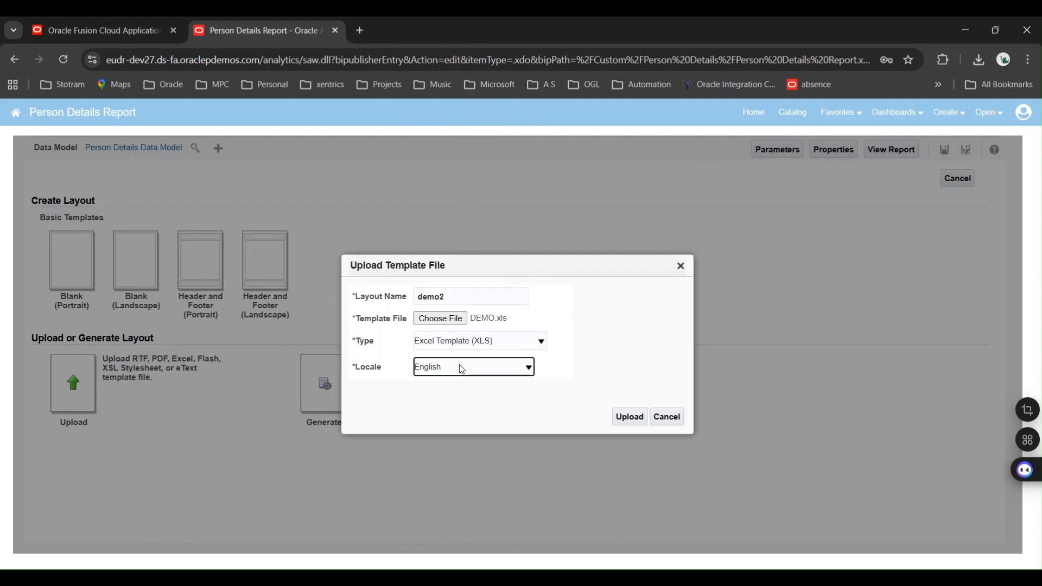
pyautogui.click(637, 420)
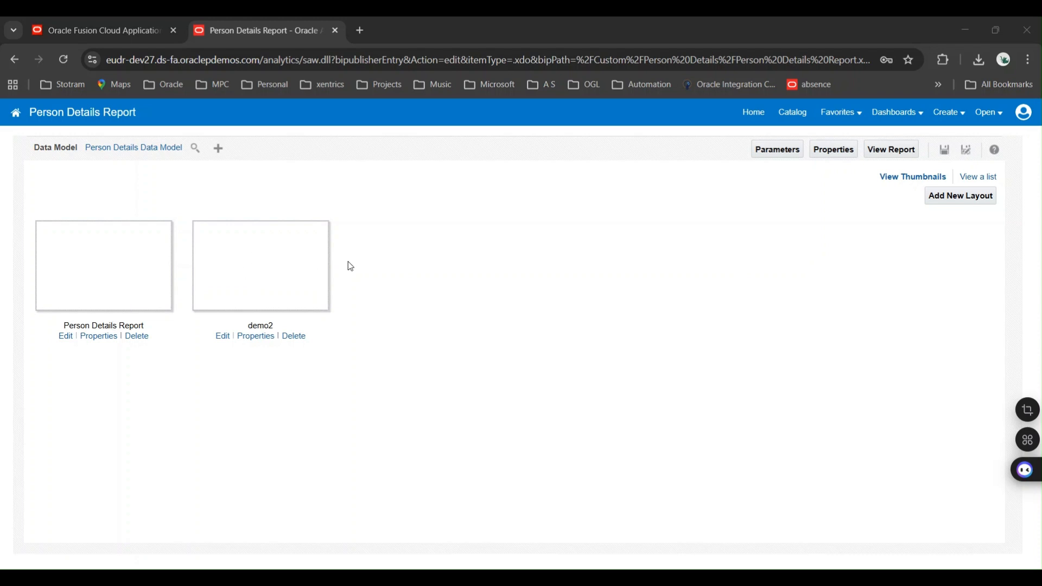
# Step: View the report, run its demo2 layout and open the downloaded Excel output
pyautogui.click(902, 153)
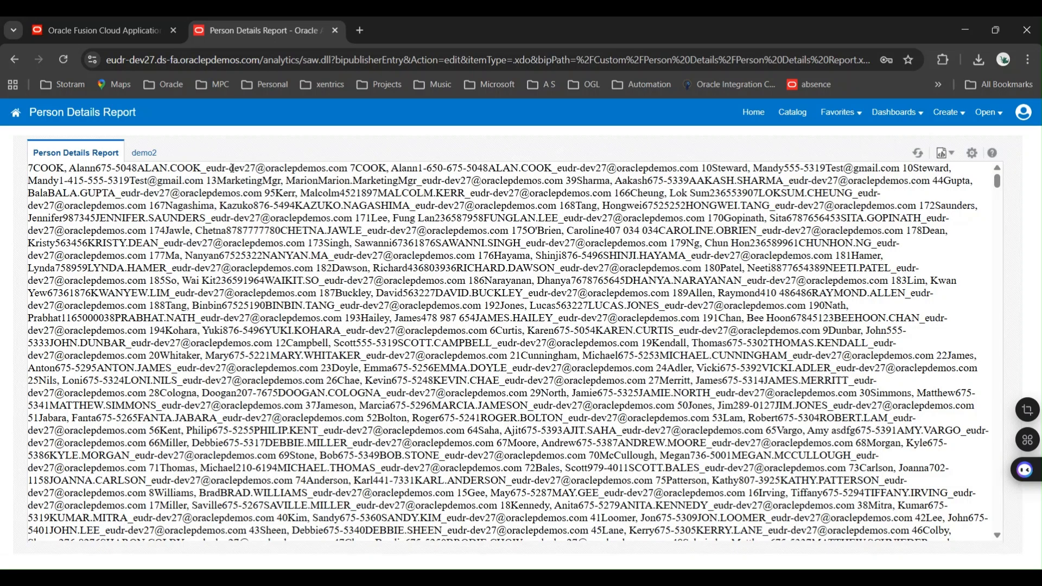
pyautogui.click(146, 158)
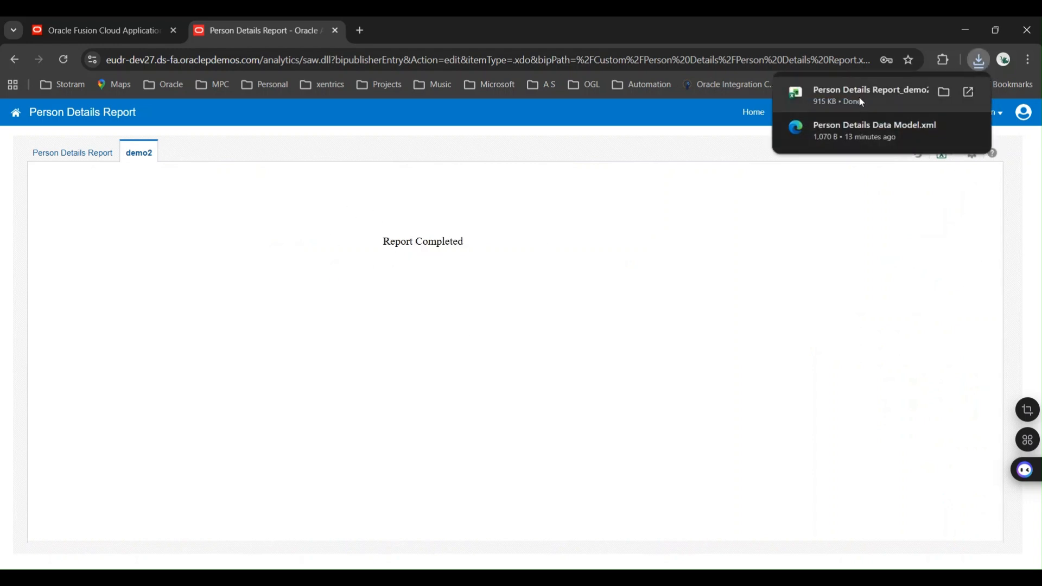
pyautogui.click(858, 97)
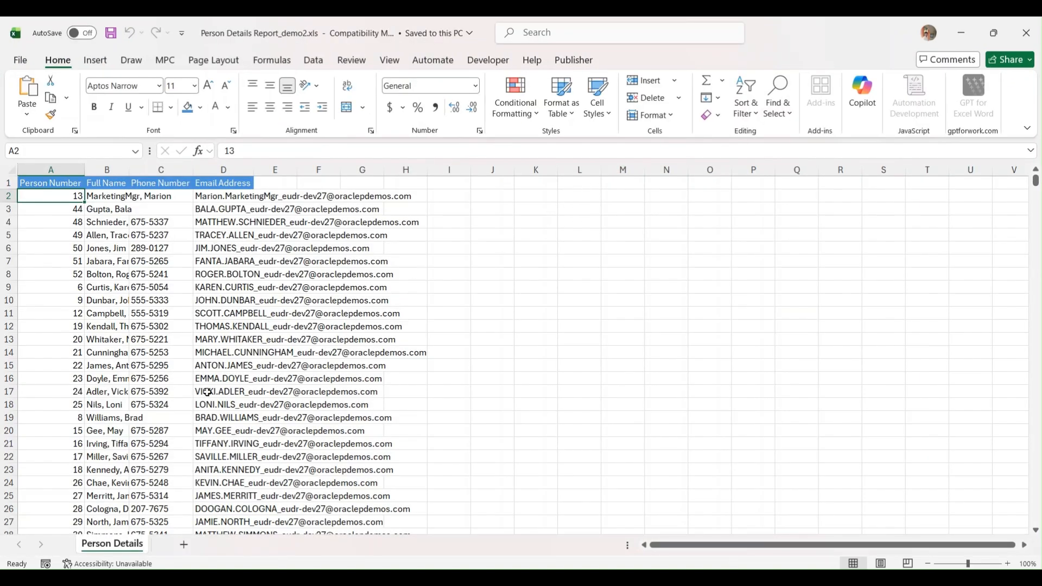
# Step: Autofit all columns of the downloaded demo2 report, examine its person rows, and close it without saving
pyautogui.click(11, 170)
pyautogui.doubleClick(84, 169)
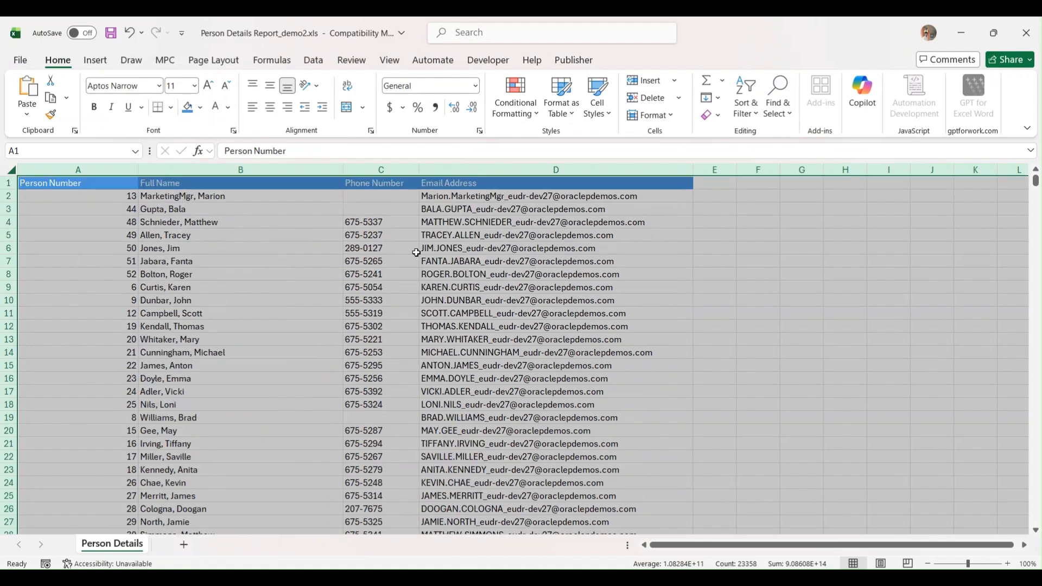
pyautogui.click(416, 252)
pyautogui.click(129, 221)
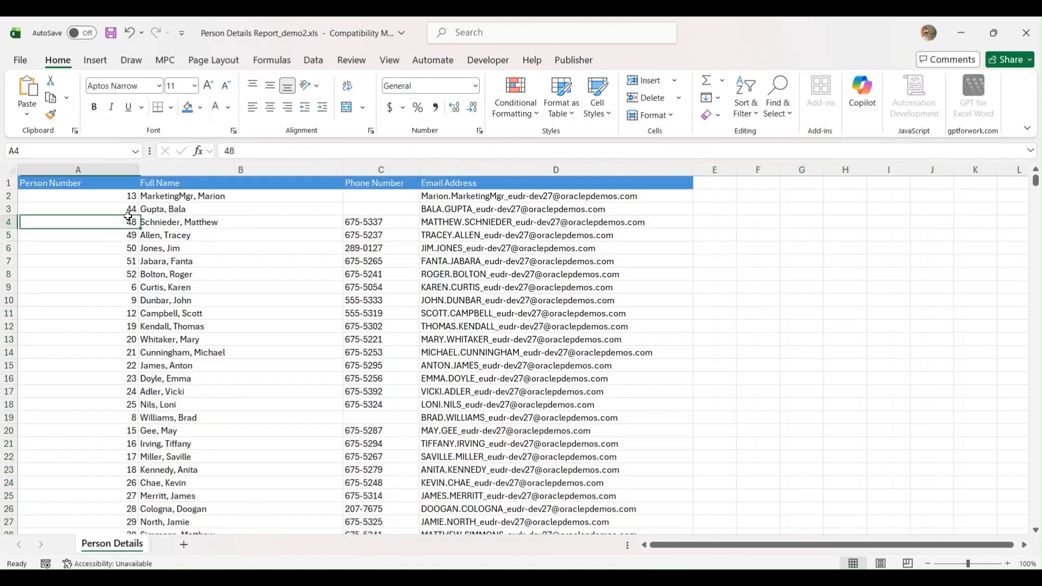
pyautogui.click(274, 239)
pyautogui.click(508, 253)
pyautogui.scroll(-20, 505, 256)
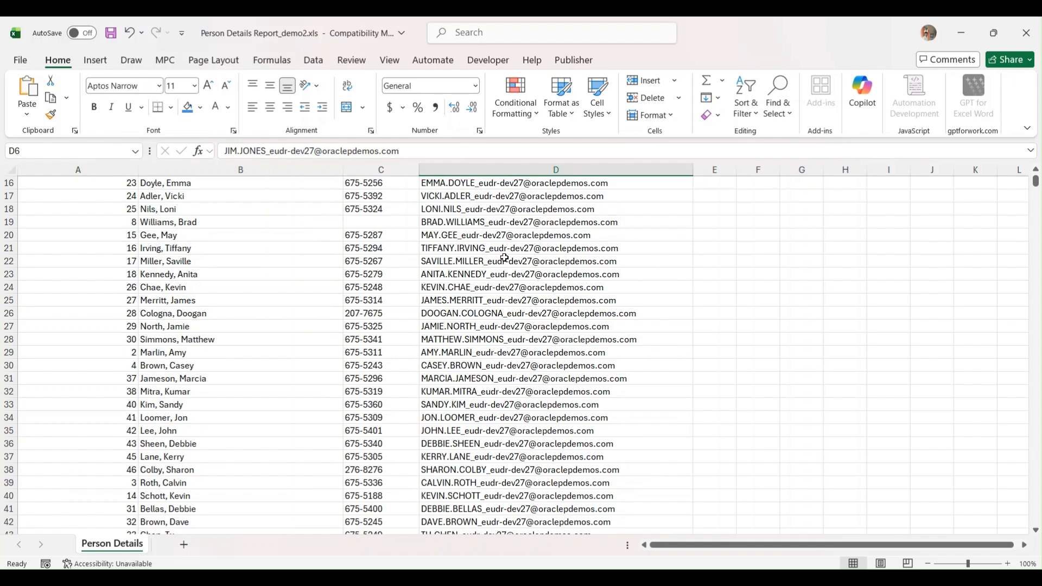
pyautogui.scroll(-20, 504, 258)
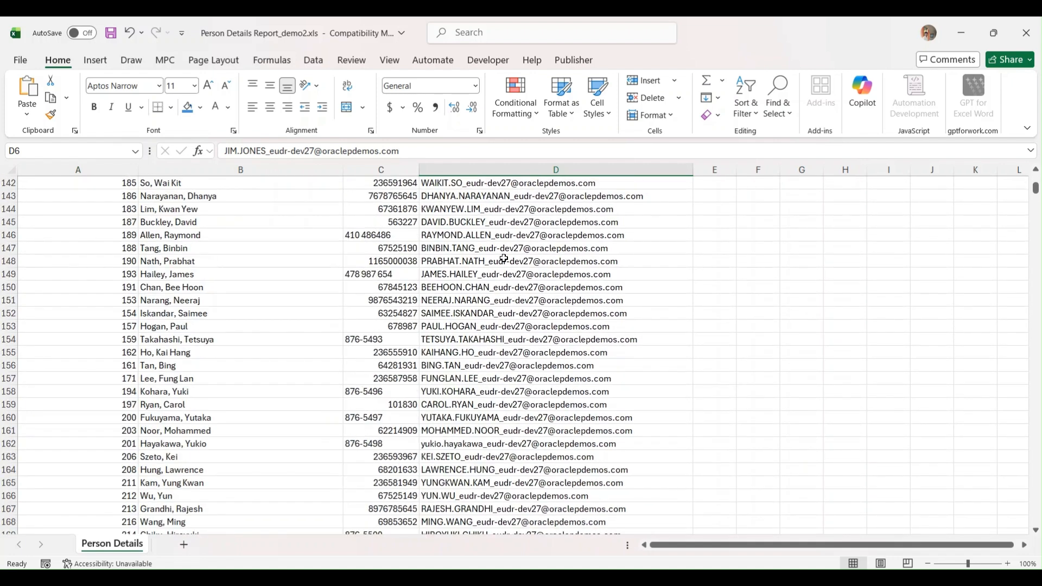
pyautogui.scroll(10, 504, 258)
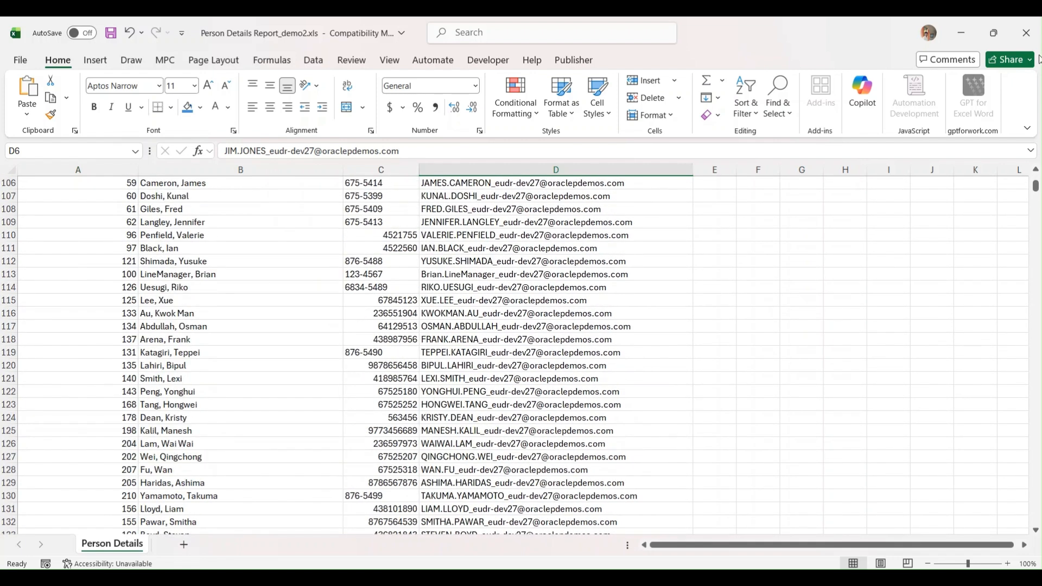
pyautogui.click(1026, 33)
pyautogui.click(567, 393)
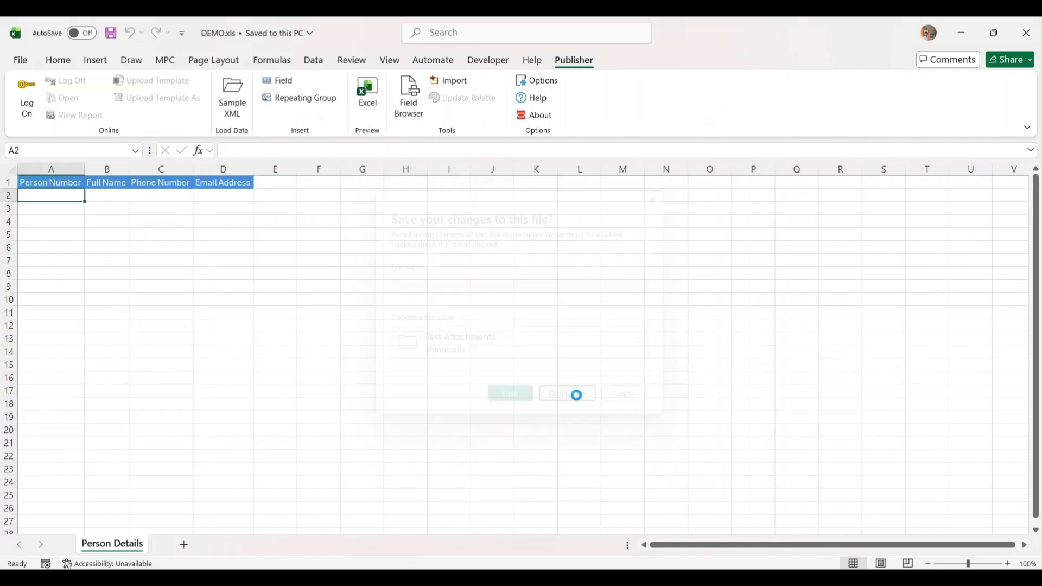